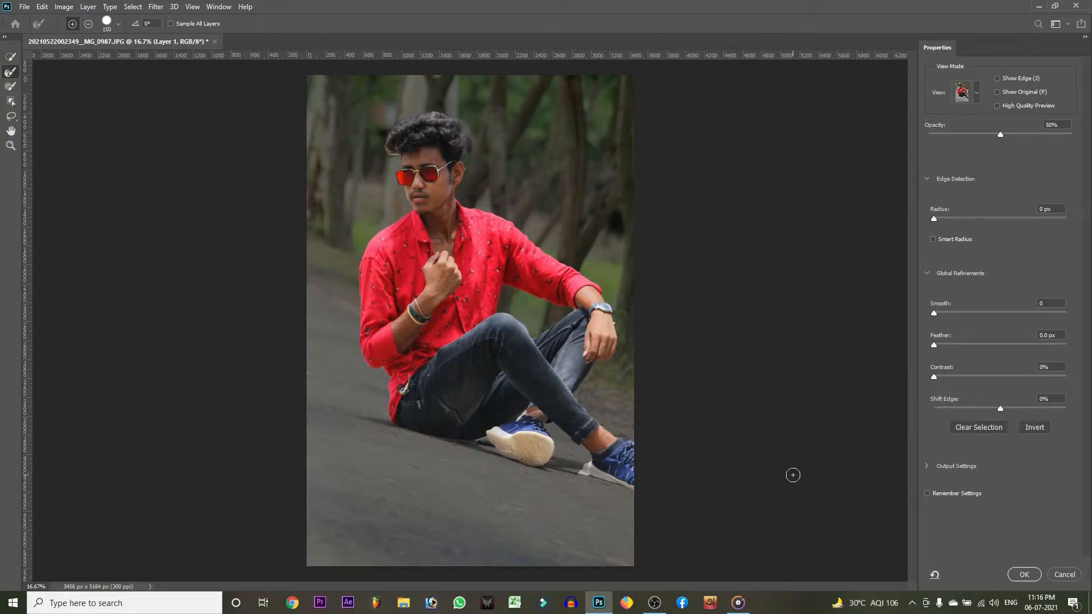
# Confirm the refined subject selection and mask Layer 1 with it.
pyautogui.click(1024, 574)
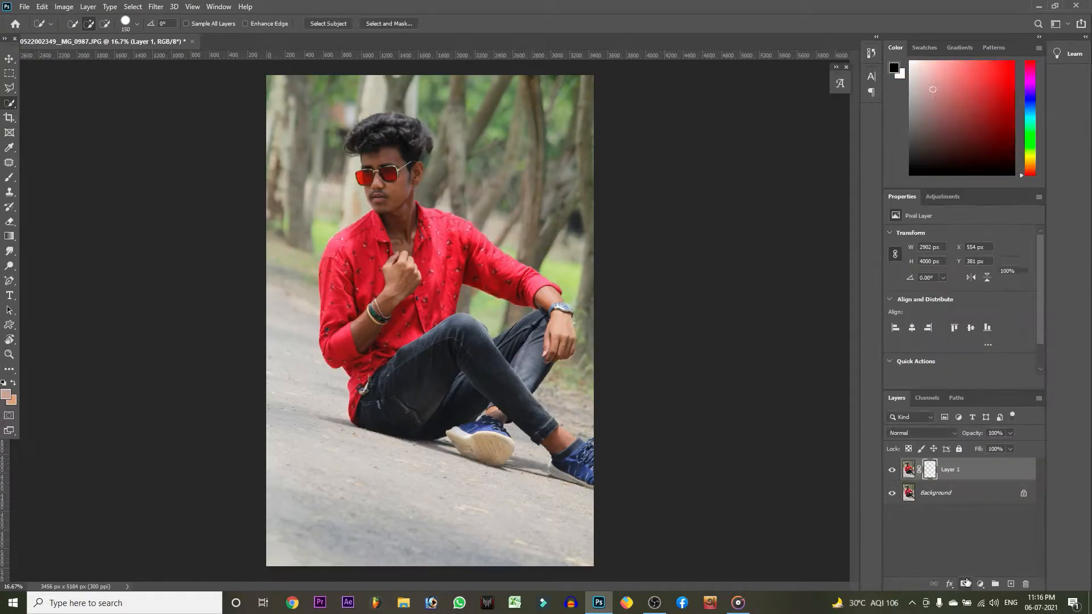
# Duplicate the Background layer and load Layer 1's mask as a selection on the copy.
pyautogui.click(959, 494)
pyautogui.hotkey('ctrl', 'j')
pyautogui.keyDown('ctrl'); pyautogui.click(930, 470); pyautogui.keyUp('ctrl')
pyautogui.click(156, 7)
pyautogui.moveTo(187, 232)
pyautogui.click(322, 245)
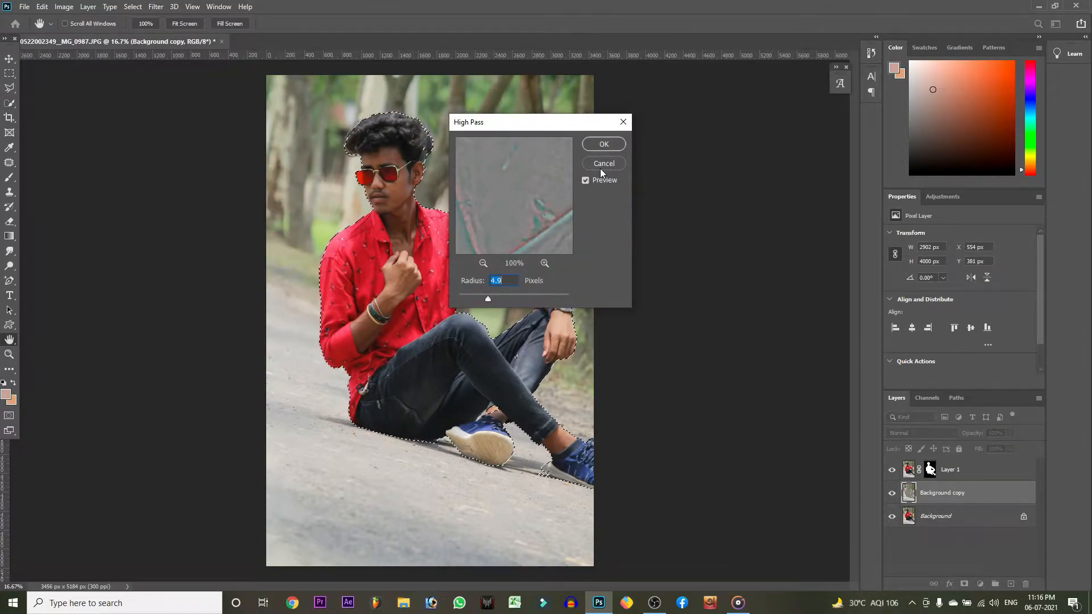
pyautogui.click(601, 166)
# Expand the subject selection and fill it from the surroundings on Background copy, deselecting and checking the result with Layer 1 hidden.
pyautogui.click(133, 6)
pyautogui.moveTo(159, 166)
pyautogui.click(265, 189)
pyautogui.click(599, 189)
pyautogui.rightClick(447, 250)
pyautogui.click(483, 393)
pyautogui.click(616, 161)
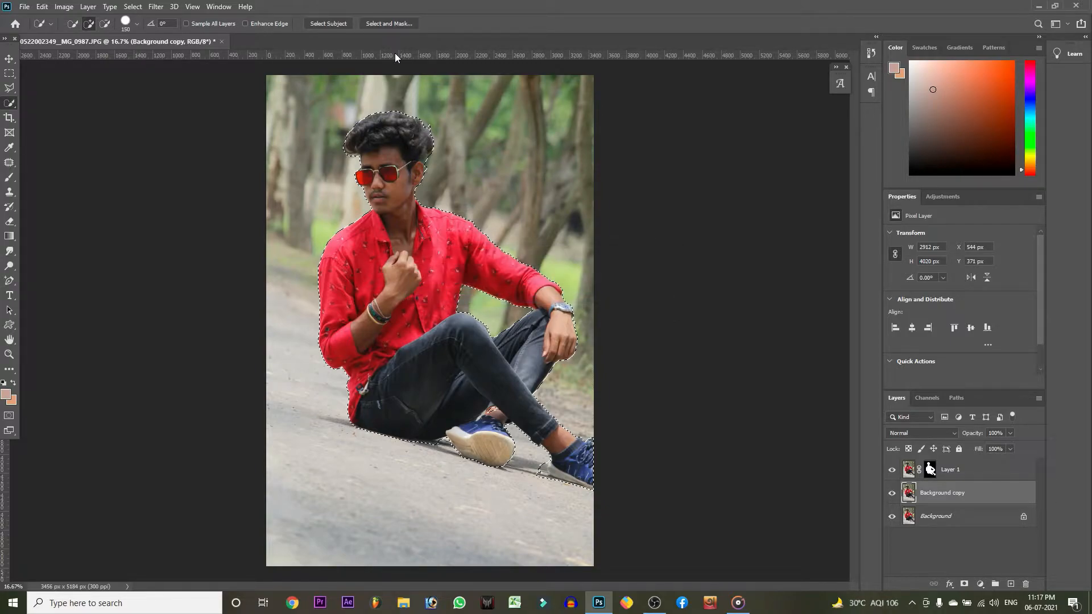
pyautogui.click(892, 469)
pyautogui.hotkey('ctrl', 'd')
pyautogui.click(891, 469)
# Duplicate Layer 1, apply the layer mask on the copy, and hide the original Layer 1.
pyautogui.hotkey('ctrl', 'j')
pyautogui.click(930, 469)
pyautogui.rightClick(930, 470)
pyautogui.click(979, 506)
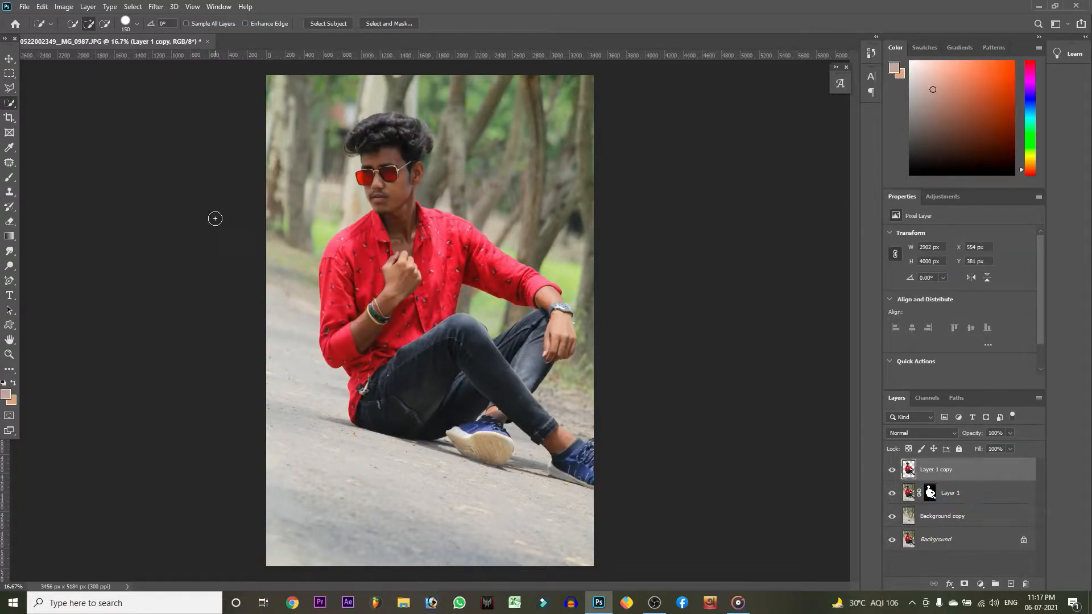
pyautogui.click(892, 493)
# Duplicate the Background copy layer and give the duplicate a Tilt-Shift blur of 46 px.
pyautogui.click(944, 515)
pyautogui.hotkey('ctrl', 'j')
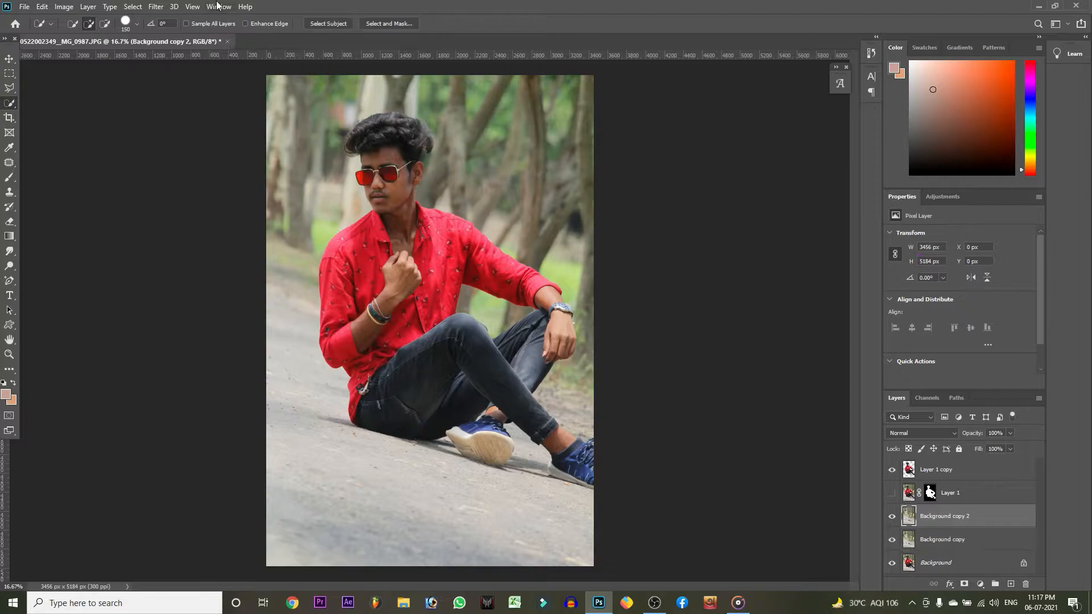
pyautogui.click(156, 6)
pyautogui.moveTo(182, 145)
pyautogui.click(316, 170)
pyautogui.moveTo(486, 341); pyautogui.dragTo(479, 566)
pyautogui.moveTo(1013, 123); pyautogui.dragTo(1022, 120)
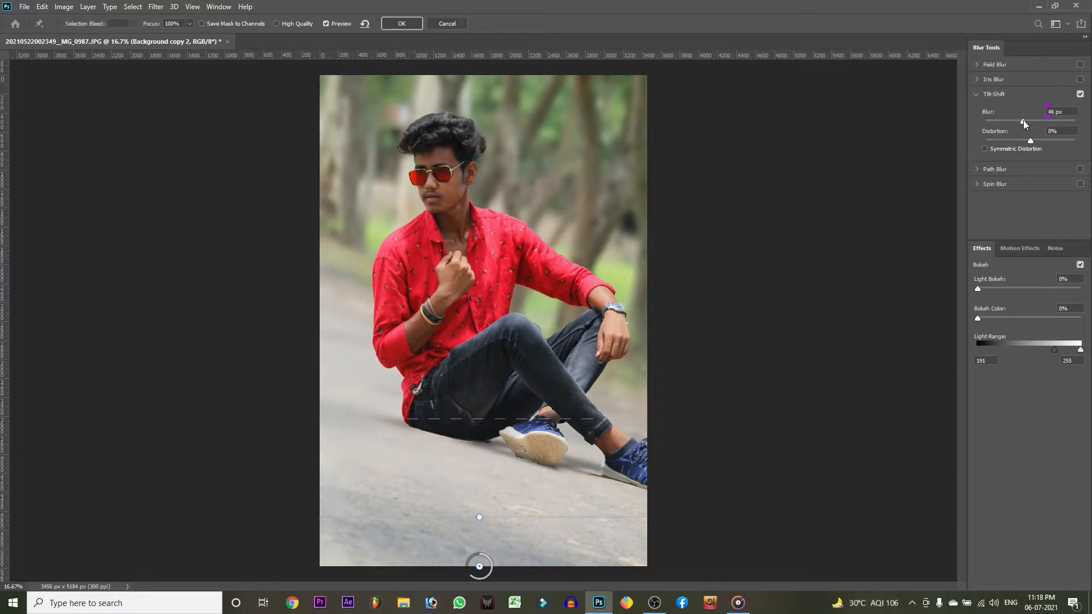
# Centre the tilt-shift focus on the road just below the shoes, start the full blur around hip level, and apply it.
pyautogui.moveTo(480, 566); pyautogui.dragTo(472, 540)
pyautogui.moveTo(458, 393); pyautogui.dragTo(459, 376)
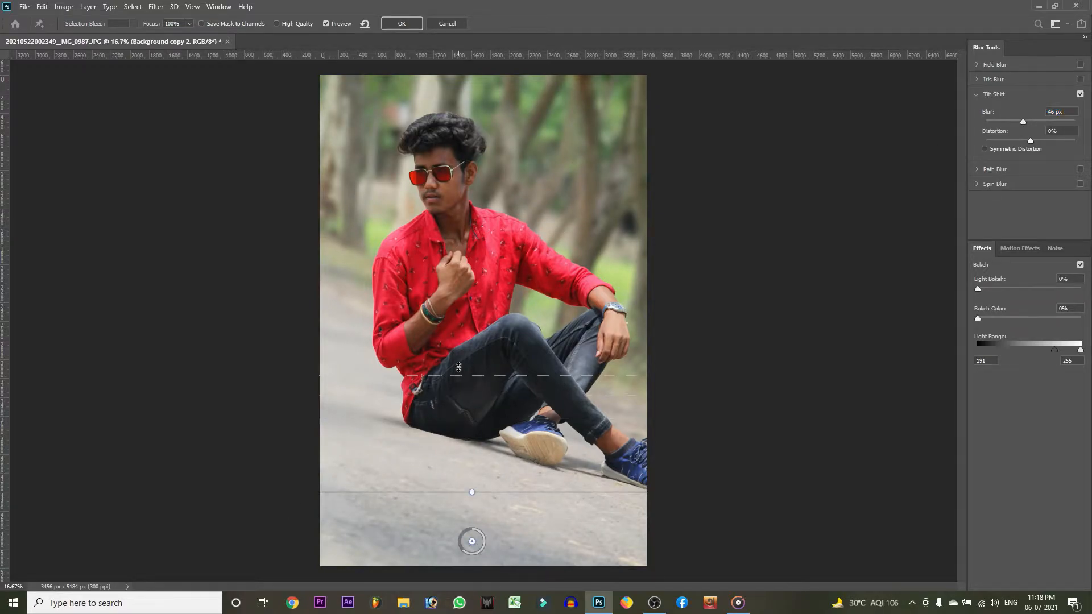
pyautogui.moveTo(476, 546); pyautogui.dragTo(465, 497)
pyautogui.moveTo(469, 318); pyautogui.dragTo(486, 388)
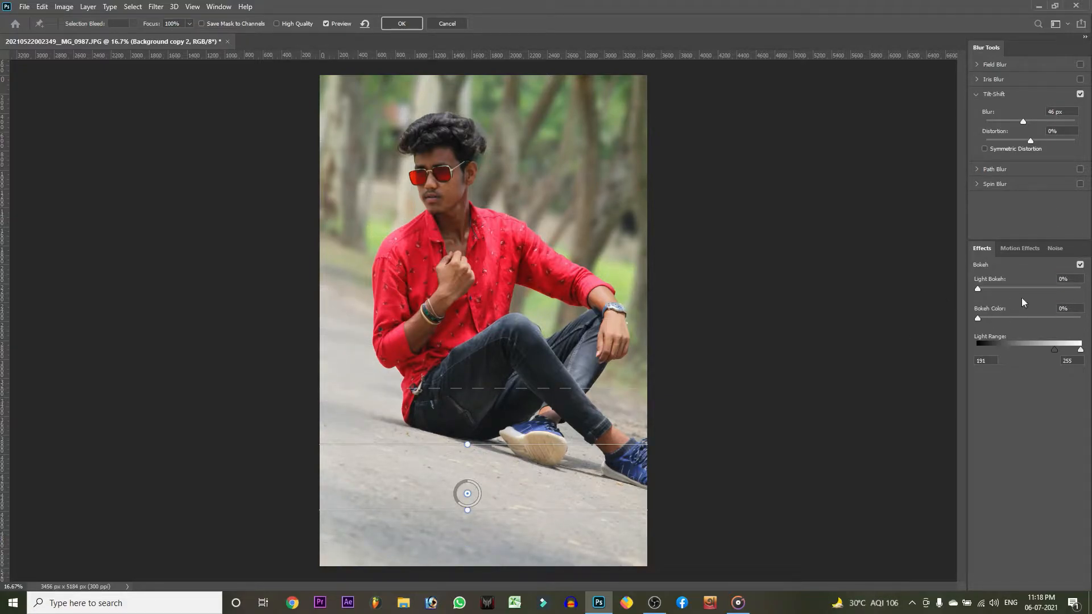
pyautogui.click(388, 24)
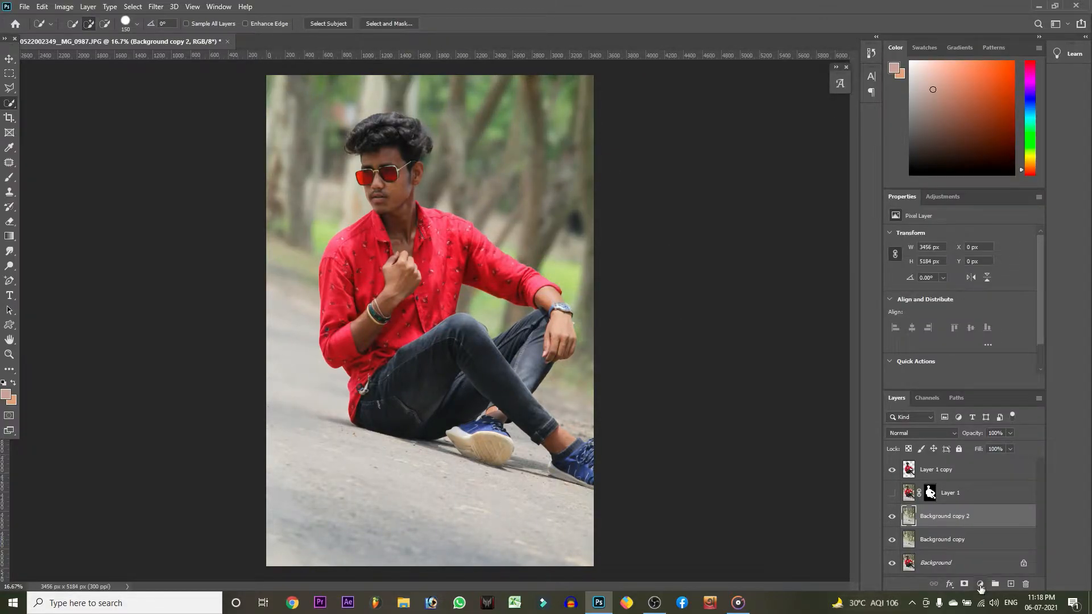
# Add a Hue/Saturation adjustment above Background copy 2 with Hue -38, Saturation +28 and Lightness -6, leaving Colorize off.
pyautogui.click(981, 585)
pyautogui.click(1001, 478)
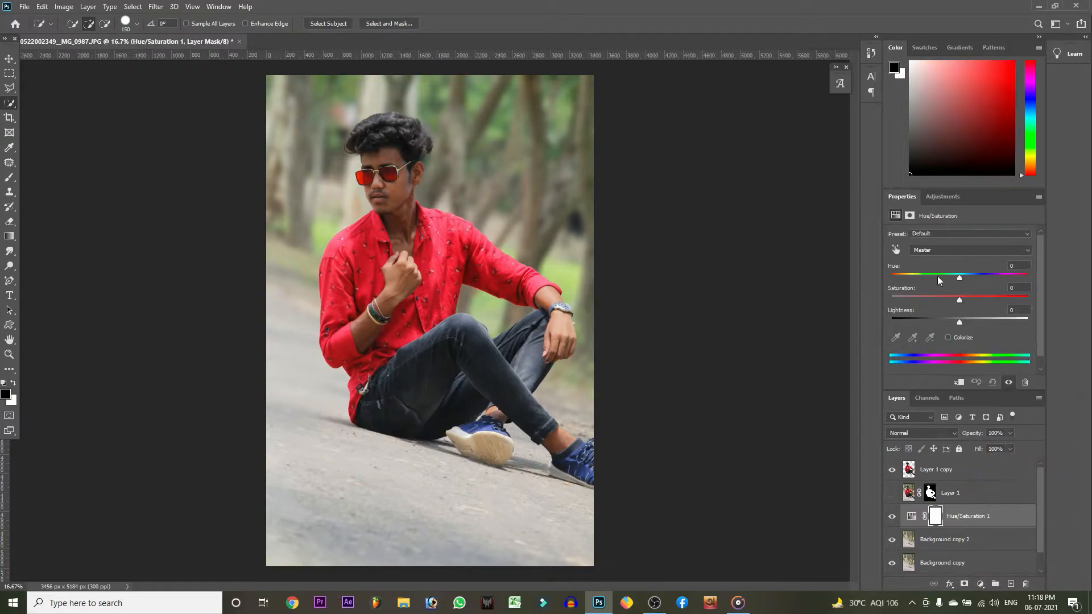
pyautogui.moveTo(971, 279); pyautogui.dragTo(927, 269)
pyautogui.moveTo(959, 321)
pyautogui.mouseDown()
pyautogui.moveTo(975, 322)
pyautogui.moveTo(956, 321)
pyautogui.mouseUp()
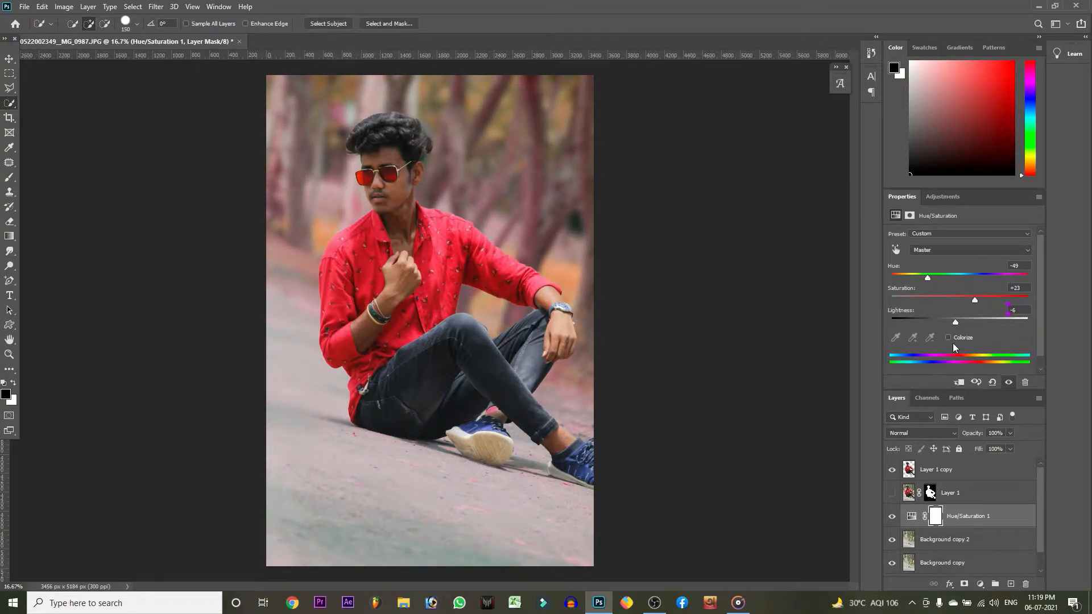
pyautogui.click(948, 339)
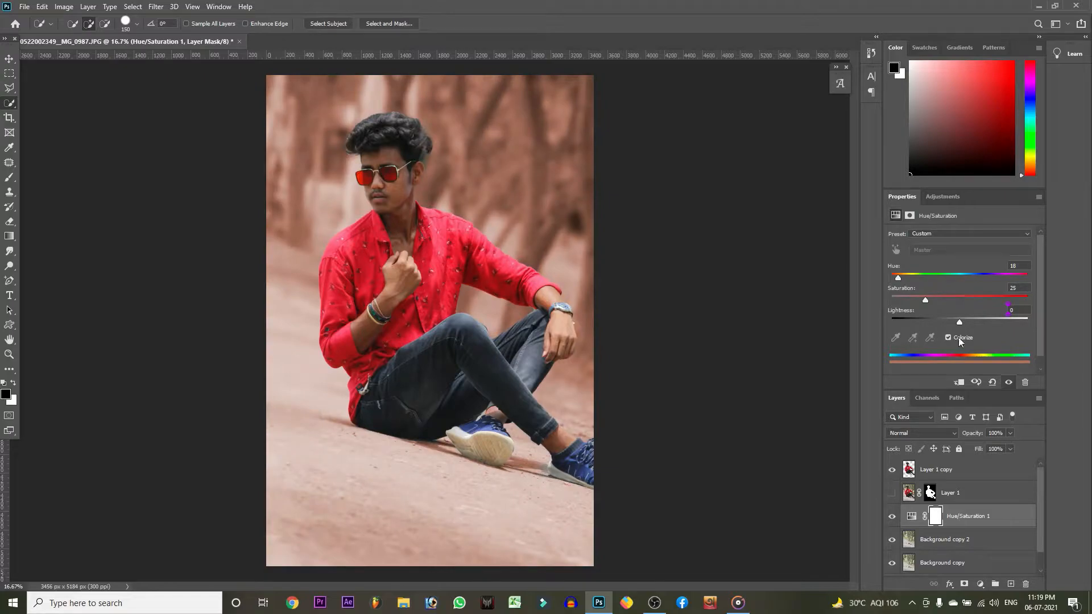
pyautogui.click(951, 337)
pyautogui.moveTo(927, 279); pyautogui.dragTo(979, 299)
# Add a Vibrance adjustment above the Hue/Saturation layer and fine-tune the background's colour intensity.
pyautogui.click(979, 584)
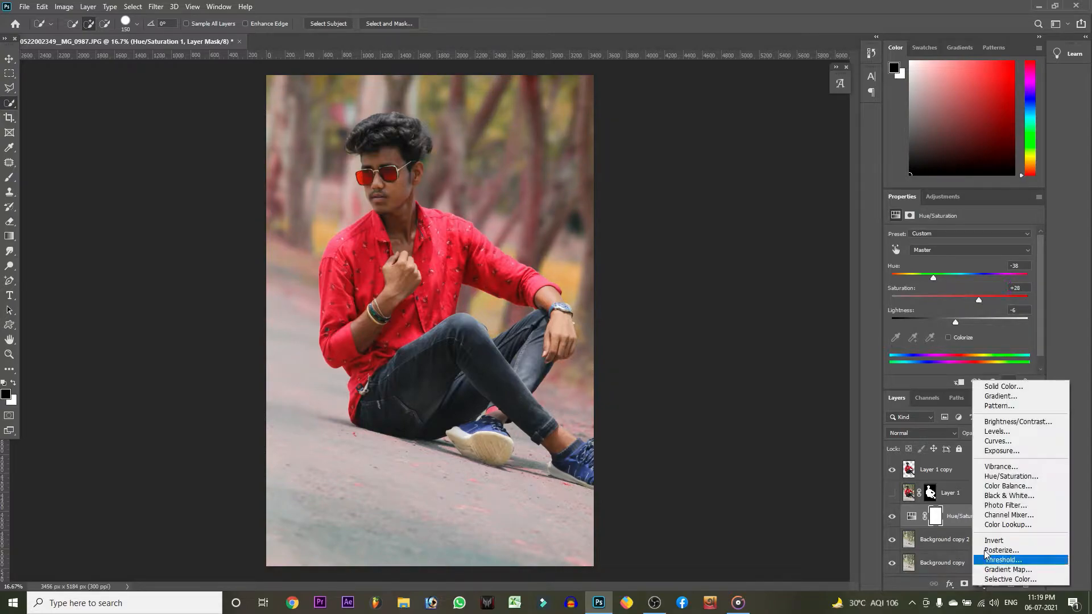
pyautogui.click(1009, 467)
pyautogui.moveTo(980, 251); pyautogui.dragTo(944, 259)
# Add a Color Balance adjustment with midtones at Cyan-Red +1, Magenta-Green +17 and Yellow-Blue +1.
pyautogui.click(979, 584)
pyautogui.click(995, 483)
pyautogui.moveTo(945, 296)
pyautogui.mouseDown()
pyautogui.moveTo(960, 298)
pyautogui.moveTo(944, 297)
pyautogui.mouseUp()
# Add a Levels adjustment to the background and lower the white output level to 213.
pyautogui.click(980, 584)
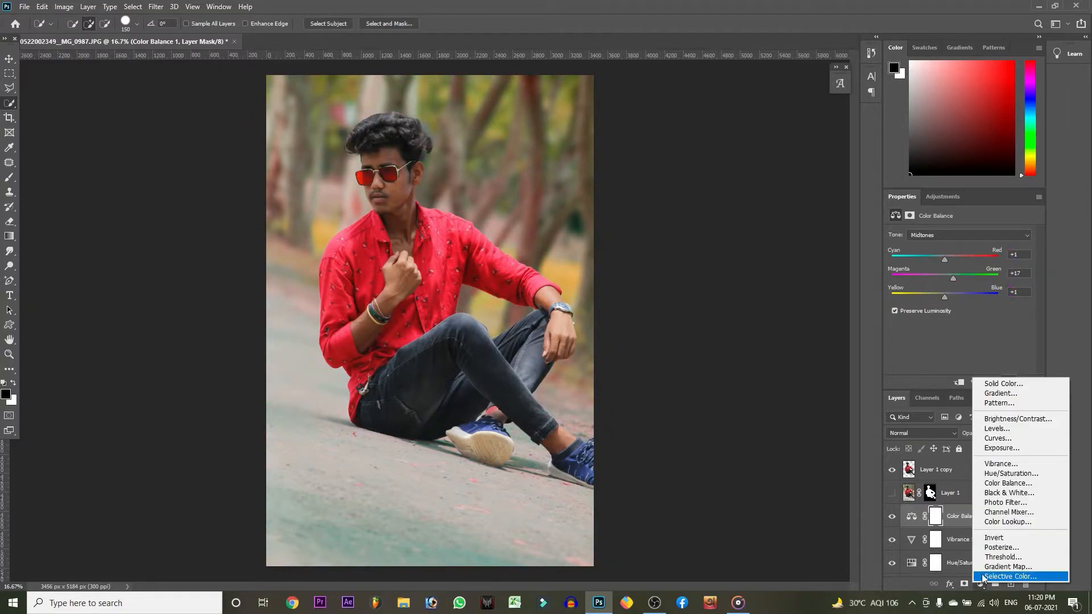
pyautogui.click(1005, 429)
pyautogui.moveTo(1029, 349); pyautogui.dragTo(1008, 351)
pyautogui.click(907, 350)
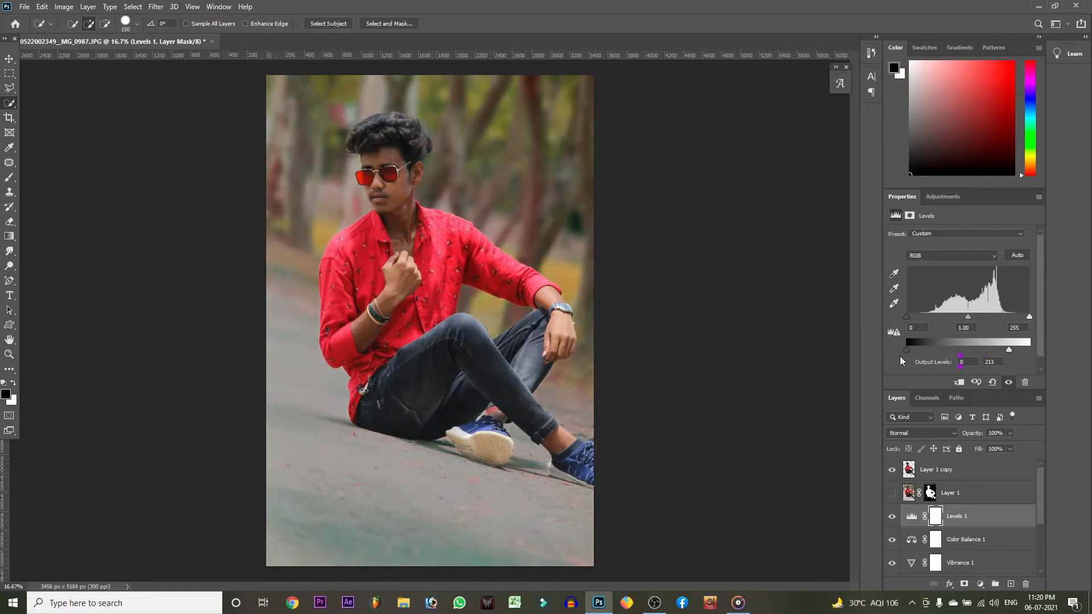
pyautogui.click(980, 584)
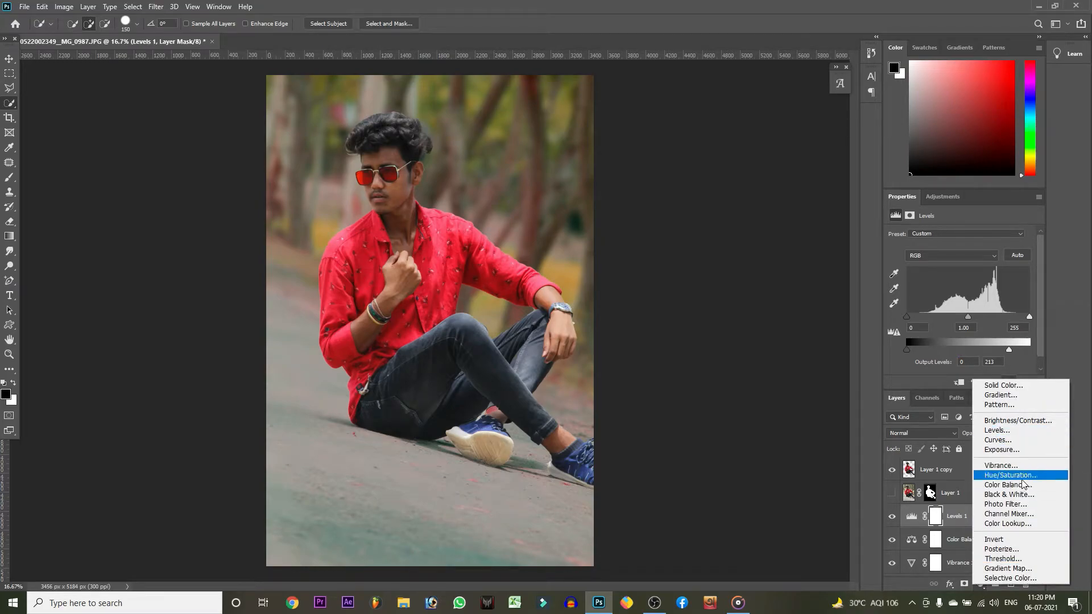
pyautogui.click(1024, 513)
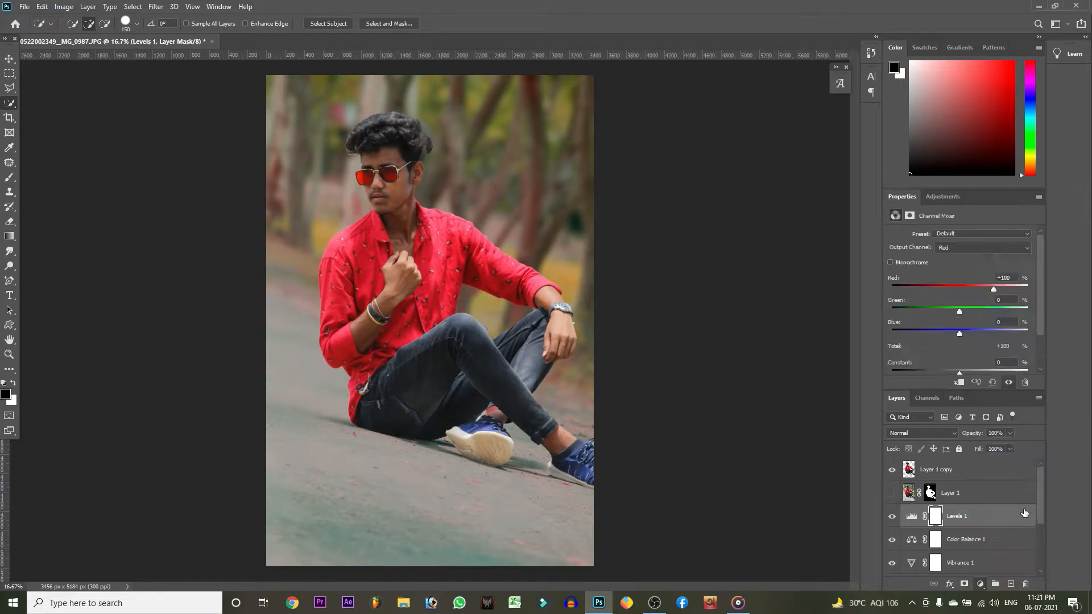
pyautogui.moveTo(994, 288); pyautogui.dragTo(996, 295)
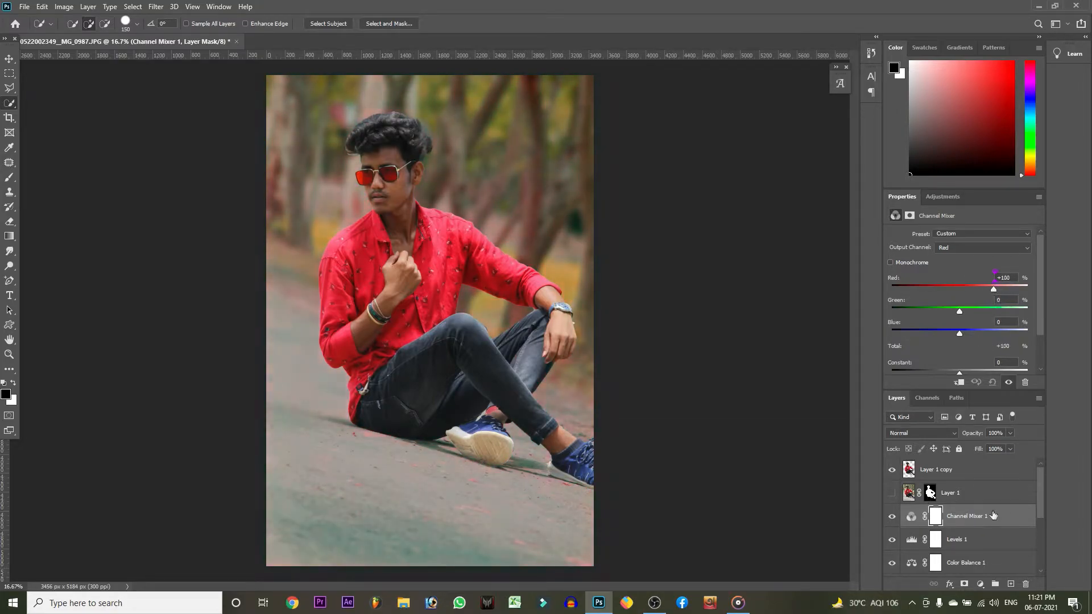
pyautogui.press('Delete')
# Add a Photo Filter adjustment to the background with a yellow-green custom color and 38% density.
pyautogui.click(981, 587)
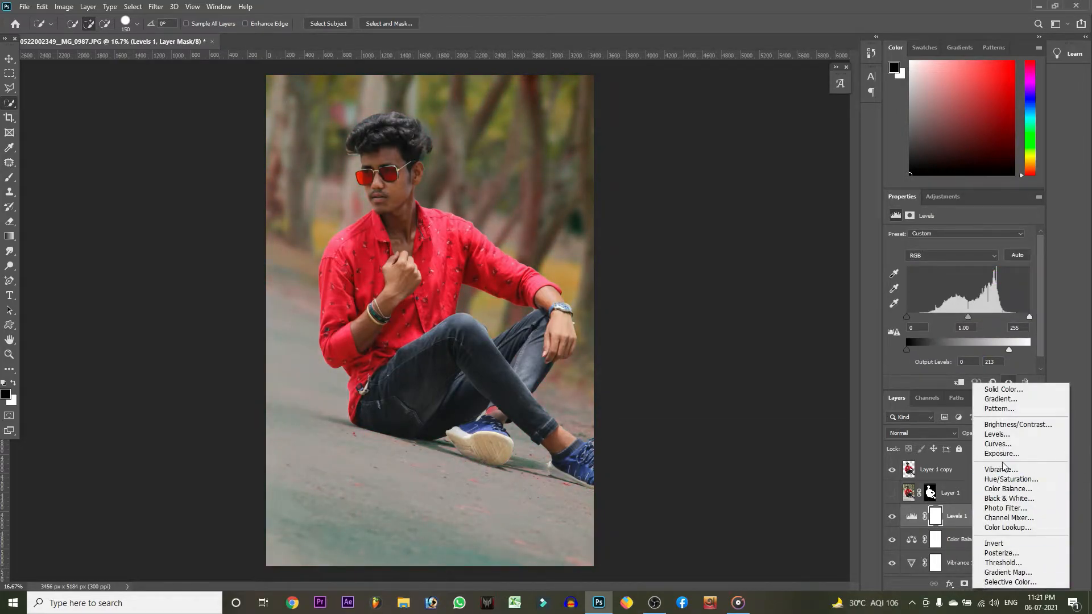
pyautogui.click(1003, 504)
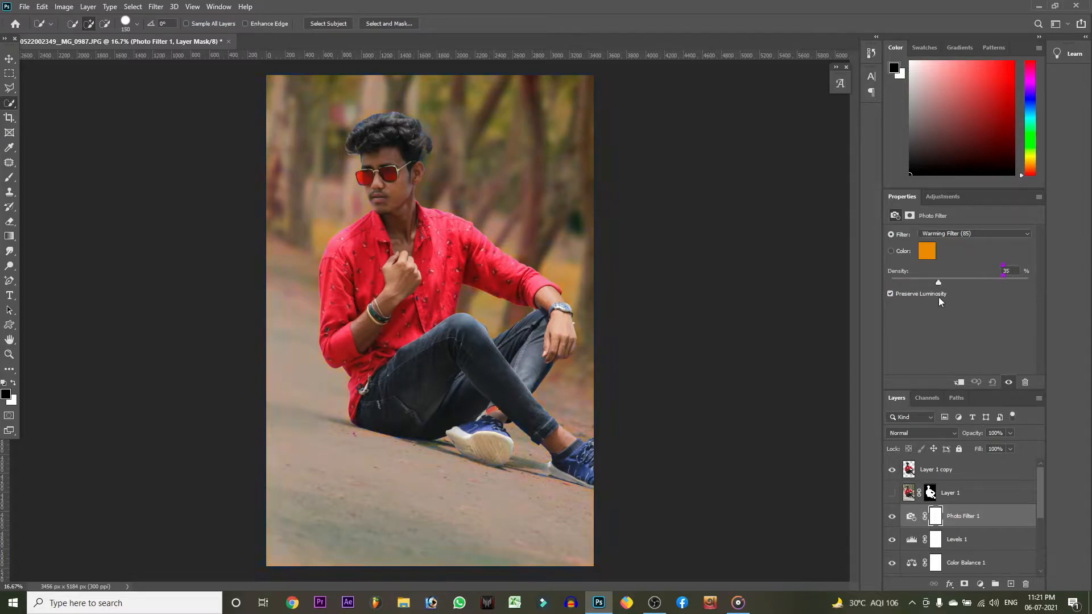
pyautogui.click(927, 251)
pyautogui.click(879, 195)
pyautogui.moveTo(879, 196); pyautogui.dragTo(879, 214)
pyautogui.press('Return')
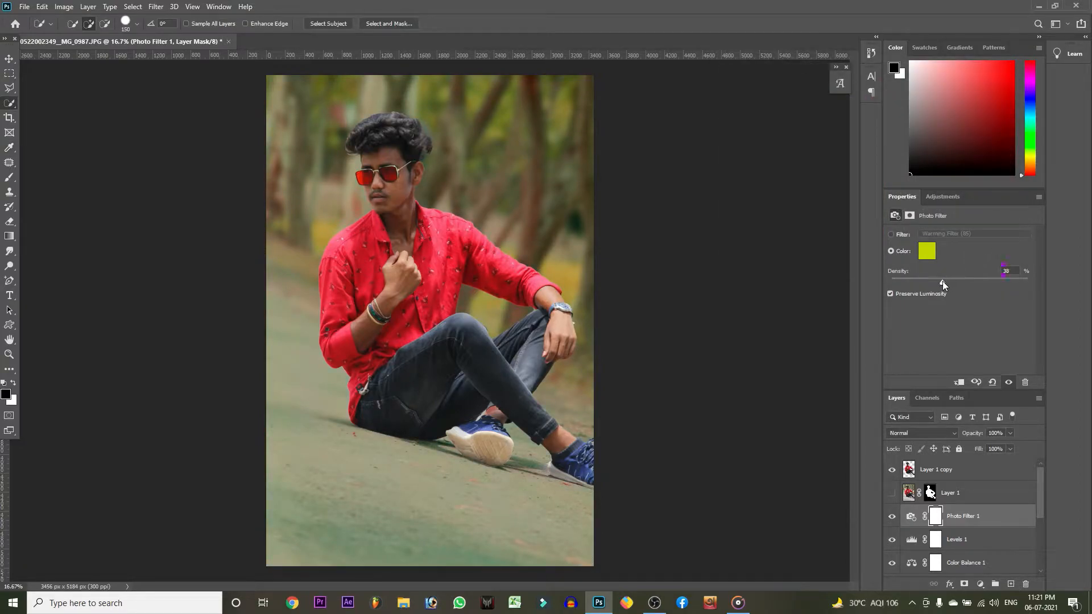
# In the Camera Raw Filter for Layer 1 copy, set Exposure +0.25, Contrast +8, Highlights -13, Shadows -7 and Whites -14.
pyautogui.click(936, 471)
pyautogui.click(155, 6)
pyautogui.click(188, 72)
pyautogui.moveTo(902, 279); pyautogui.dragTo(893, 353)
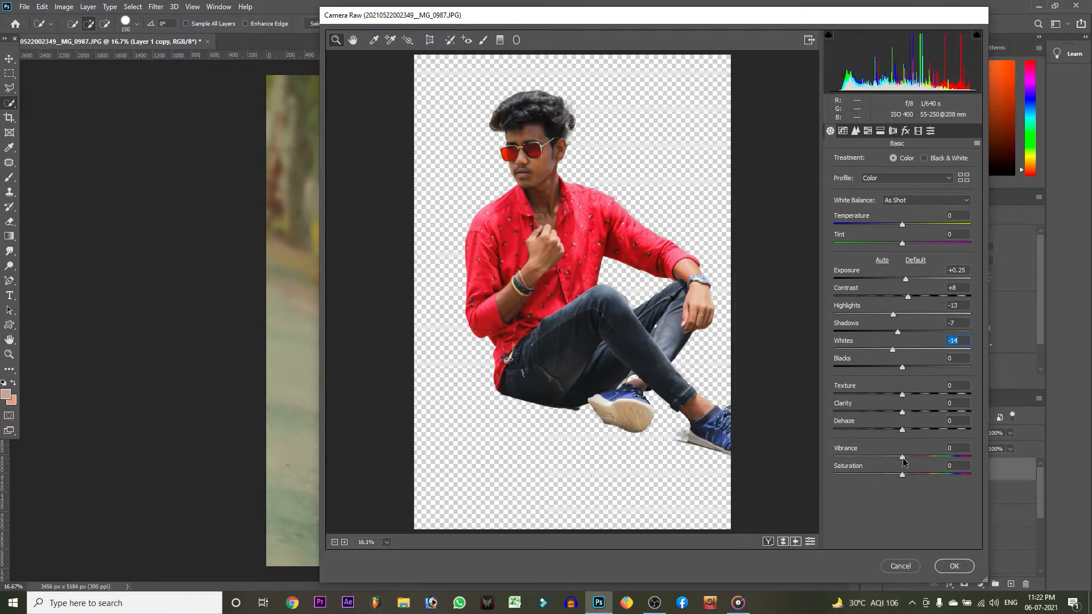
pyautogui.click(843, 130)
pyautogui.click(855, 131)
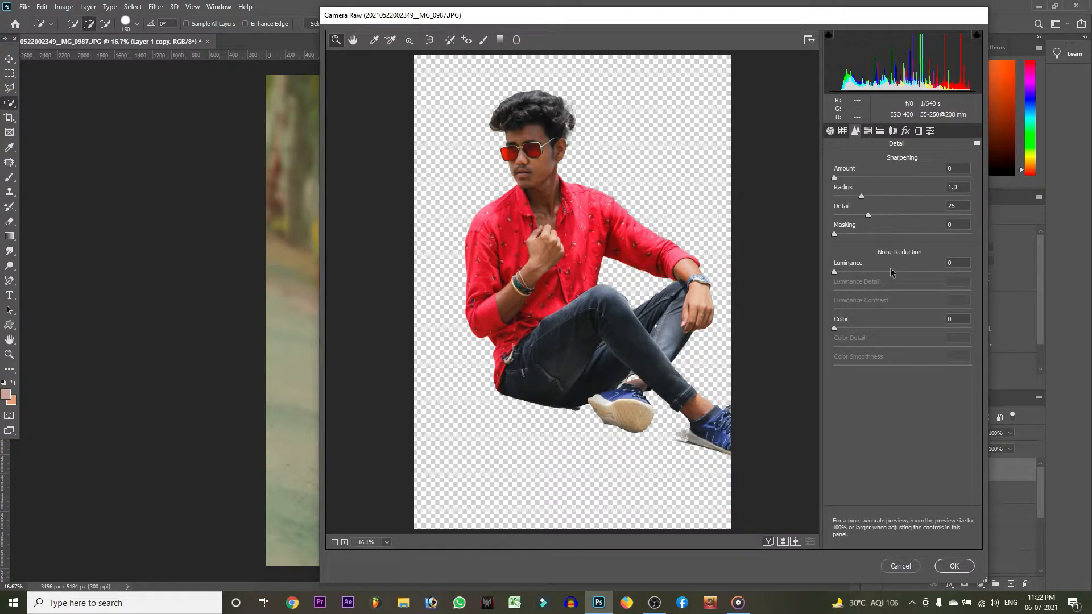
# Adjust the subject's HSL luminance with Oranges +40, Yellows +29 and Greens -73.
pyautogui.click(868, 130)
pyautogui.click(923, 161)
pyautogui.moveTo(901, 221); pyautogui.dragTo(903, 258)
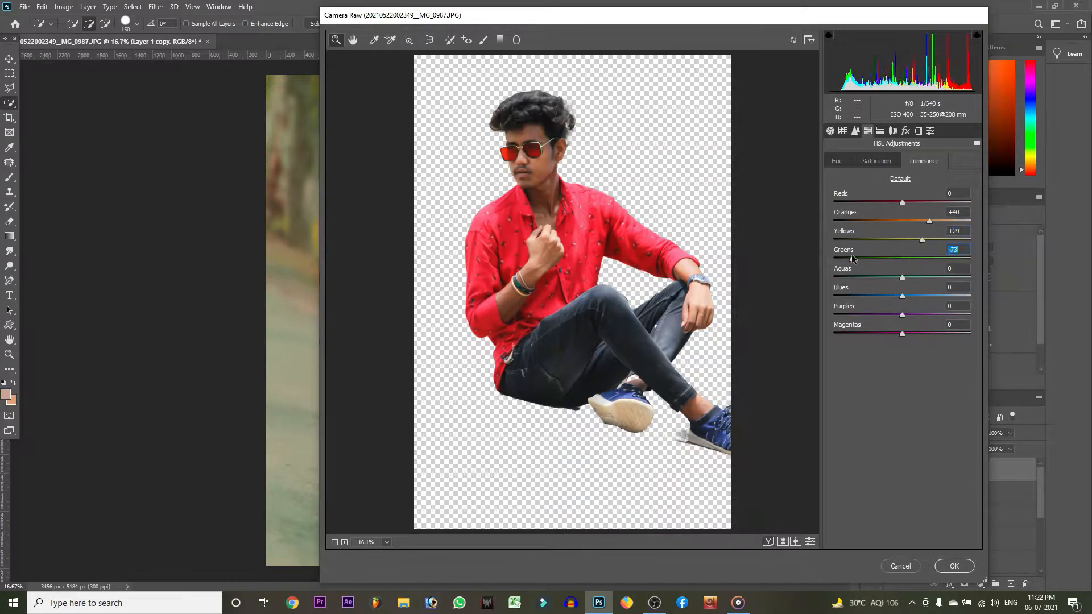
# Set HSL saturation to Aquas +18, Blues +47, Purples +7 and Magentas -8, and apply the Camera Raw changes.
pyautogui.moveTo(901, 297); pyautogui.dragTo(897, 334)
pyautogui.click(876, 160)
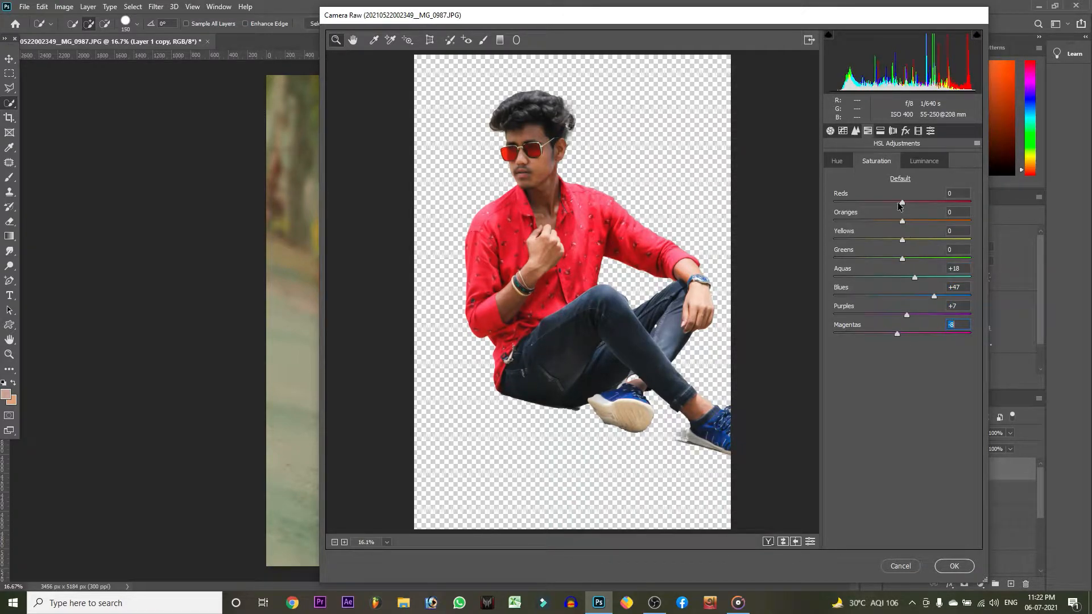
pyautogui.click(959, 565)
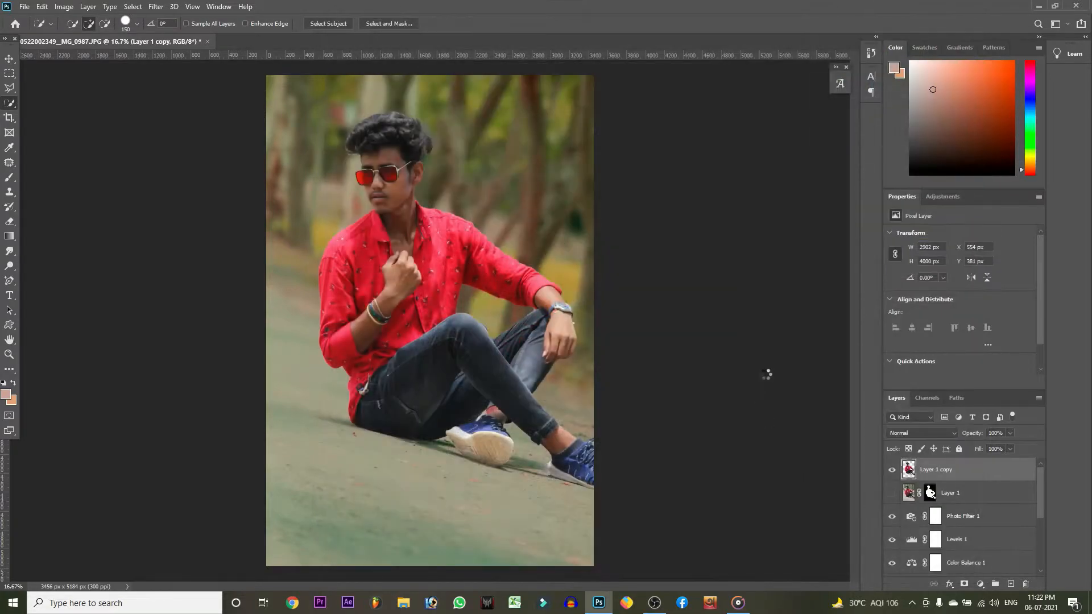
# Add a Selective Color adjustment above Layer 1 copy with Reds at Cyan -13%, Magenta +13%, Yellow +27% and Black +35%.
pyautogui.click(979, 584)
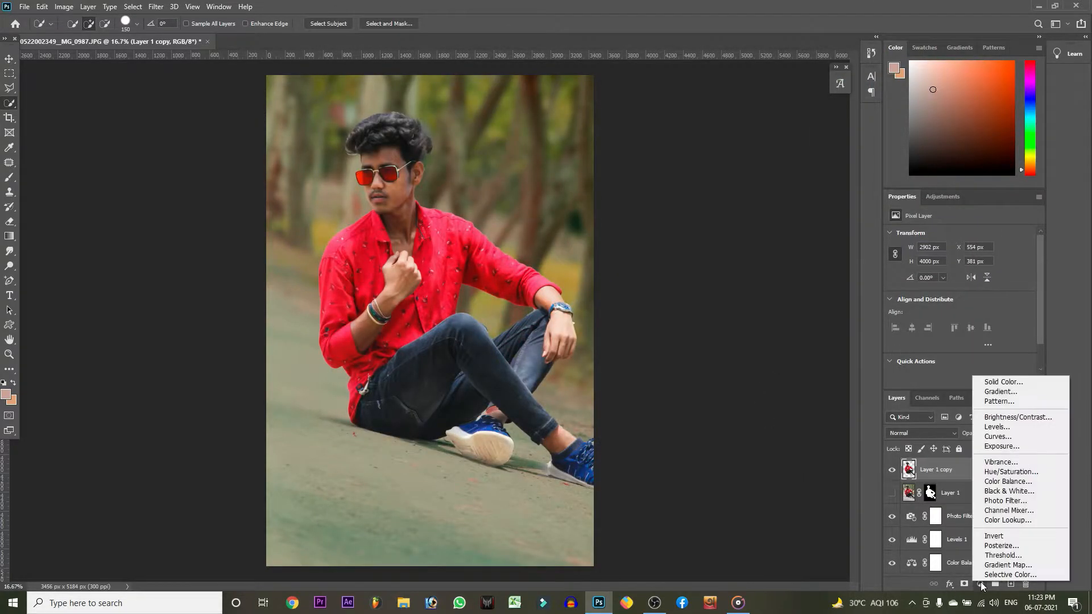
pyautogui.click(995, 578)
pyautogui.click(953, 270)
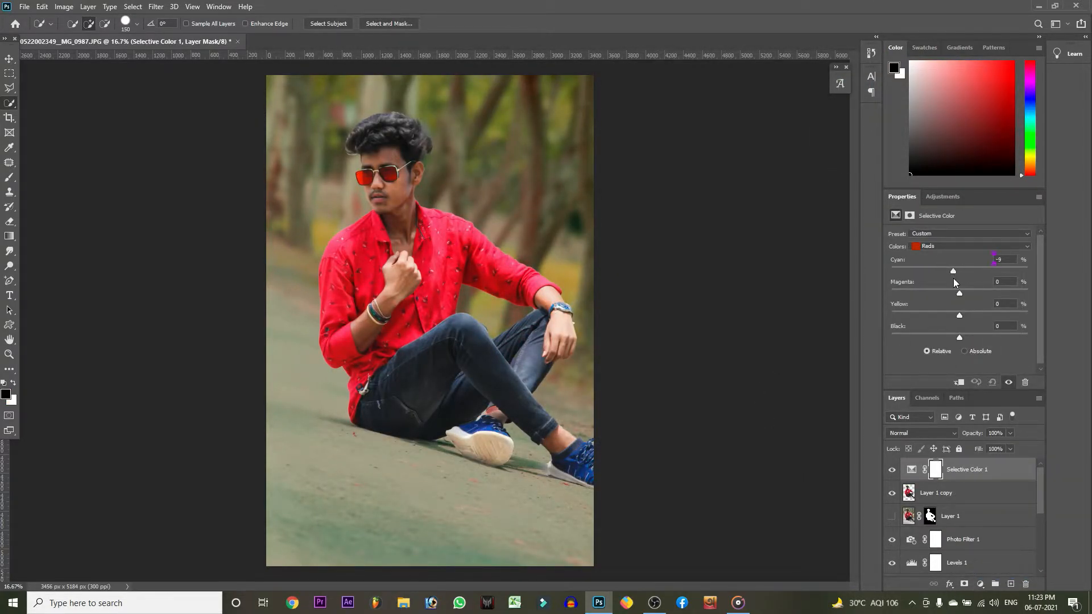
pyautogui.click(967, 291)
pyautogui.click(956, 314)
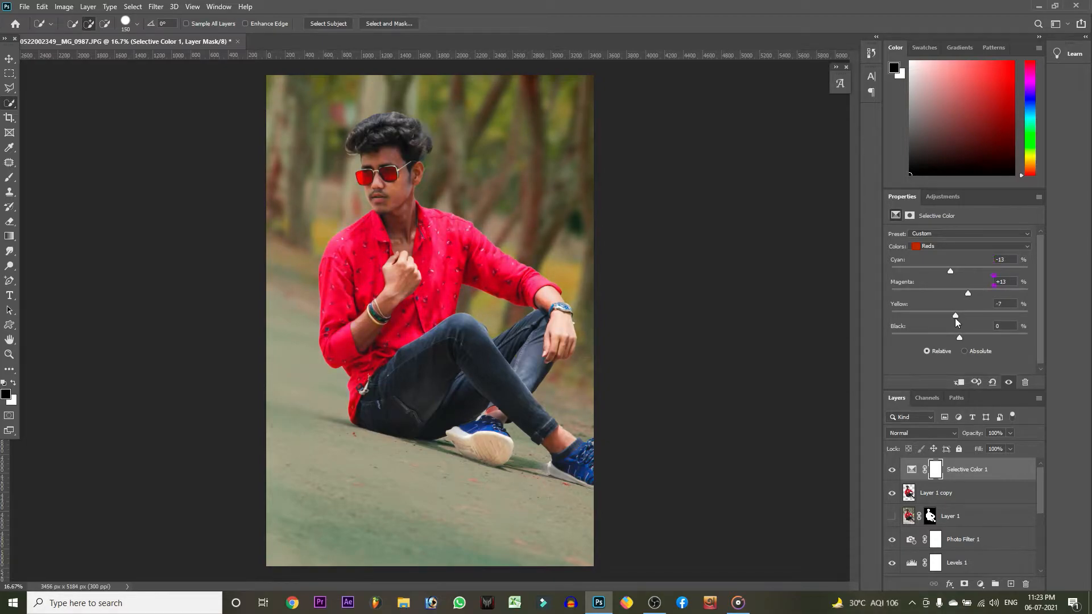
pyautogui.moveTo(985, 320)
pyautogui.mouseDown()
pyautogui.moveTo(971, 335)
pyautogui.moveTo(984, 334)
pyautogui.mouseUp()
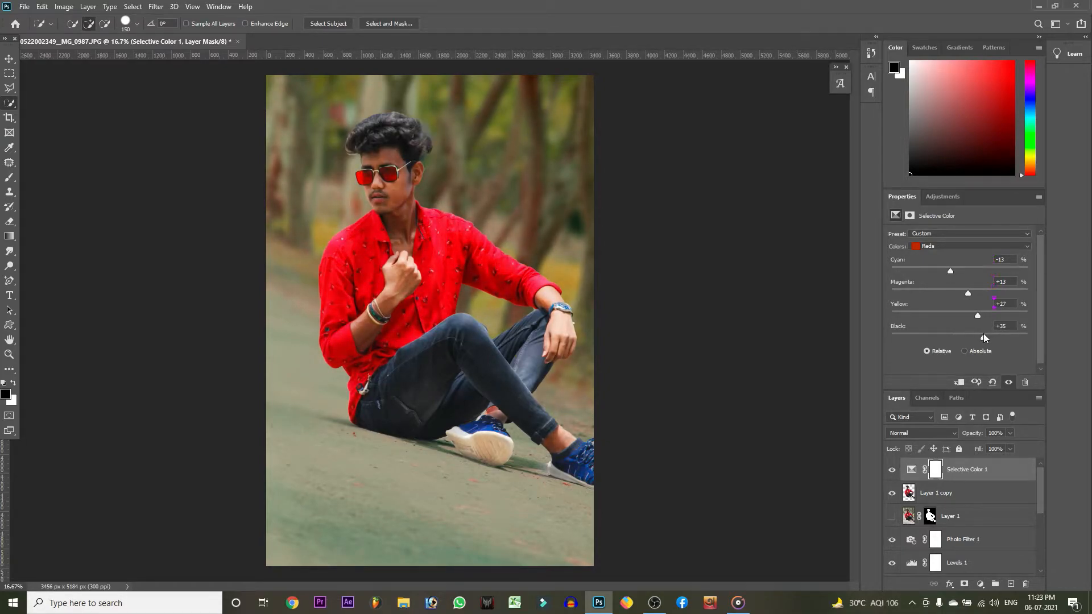
# Fine-tune the Yellows range of the Selective Color adjustment and compare the image with the adjustment hidden and shown.
pyautogui.click(959, 247)
pyautogui.click(958, 257)
pyautogui.moveTo(959, 270); pyautogui.dragTo(1031, 289)
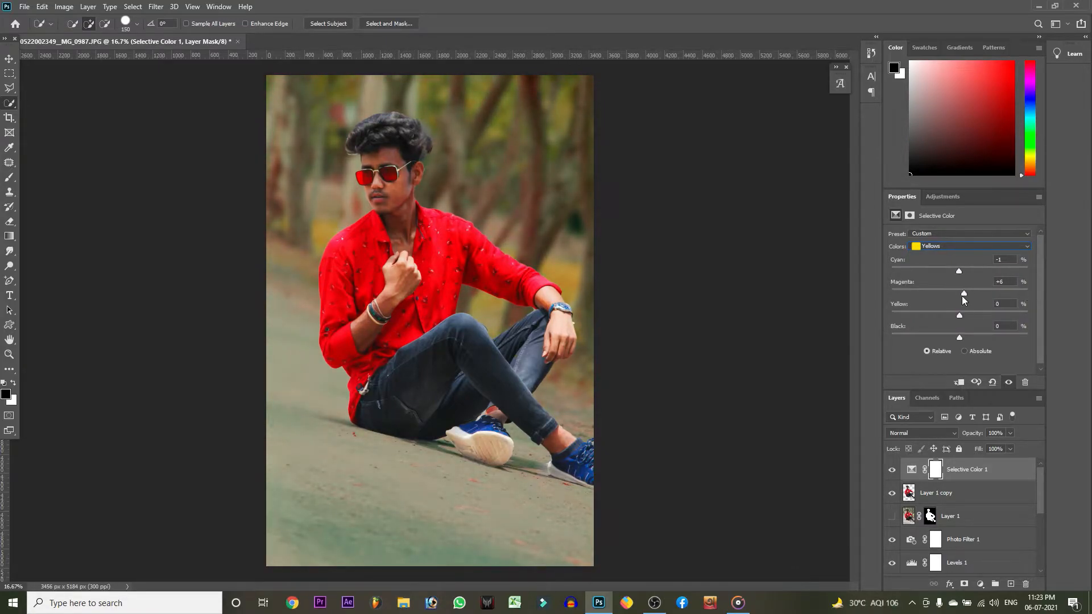
pyautogui.moveTo(954, 334); pyautogui.dragTo(954, 329)
pyautogui.click(891, 470)
pyautogui.click(892, 470)
# Lower the Black amount of the Reds range to -22% in the Selective Color adjustment.
pyautogui.click(969, 246)
pyautogui.click(933, 256)
pyautogui.moveTo(983, 338); pyautogui.dragTo(943, 324)
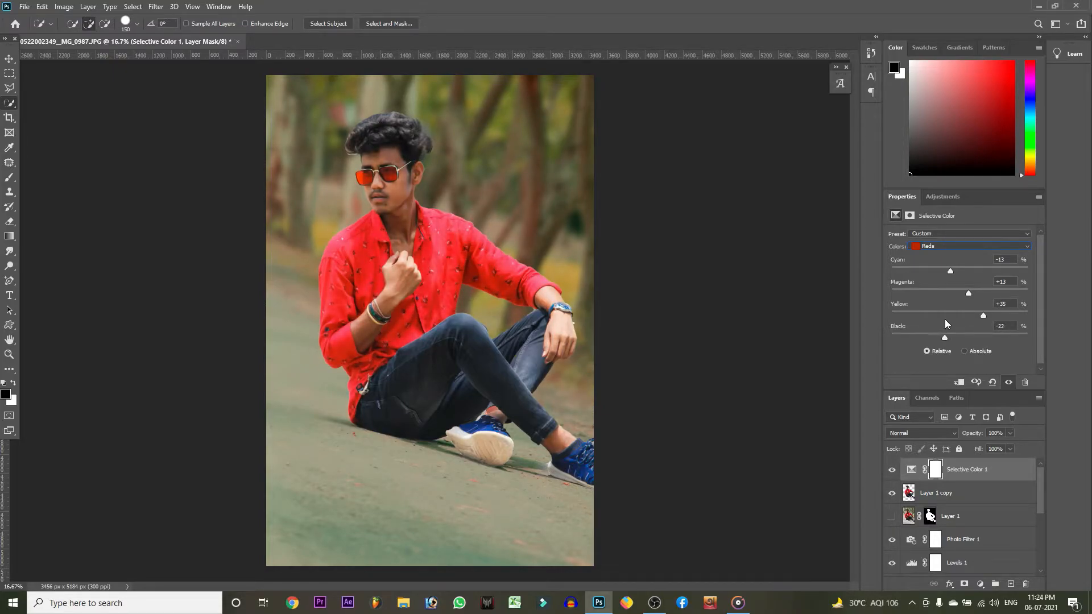
# Set the Black amount of the Blacks range to +5% in the Selective Color adjustment.
pyautogui.click(969, 247)
pyautogui.click(958, 305)
pyautogui.moveTo(984, 336)
pyautogui.mouseDown()
pyautogui.moveTo(941, 334)
pyautogui.moveTo(963, 338)
pyautogui.mouseUp()
pyautogui.click(947, 246)
pyautogui.click(956, 319)
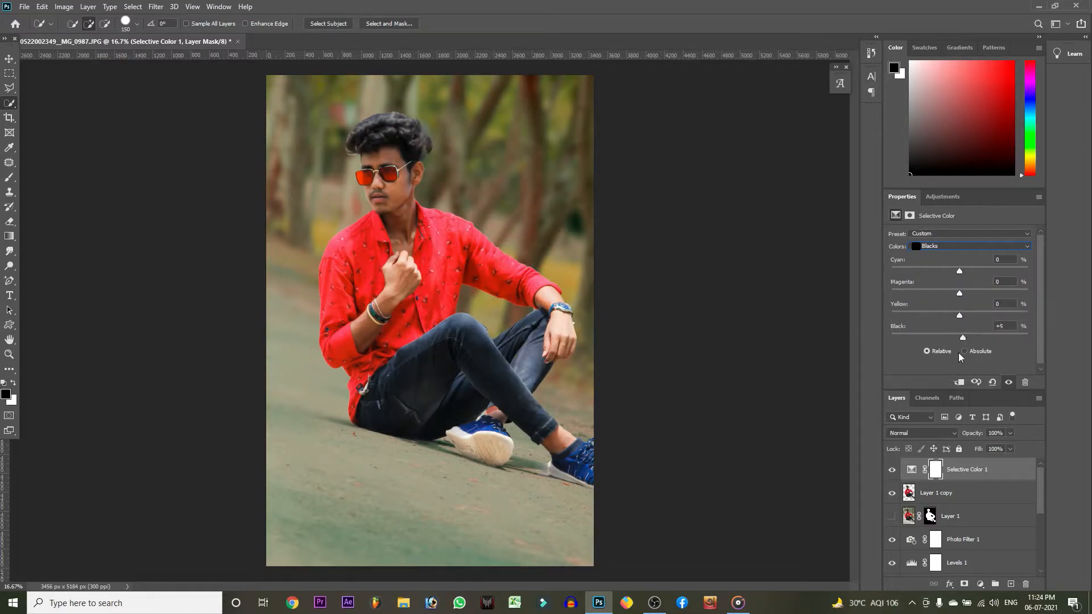
# Merge the Selective Color 1 adjustment with the Layer 1 copy layer.
pyautogui.click(924, 498)
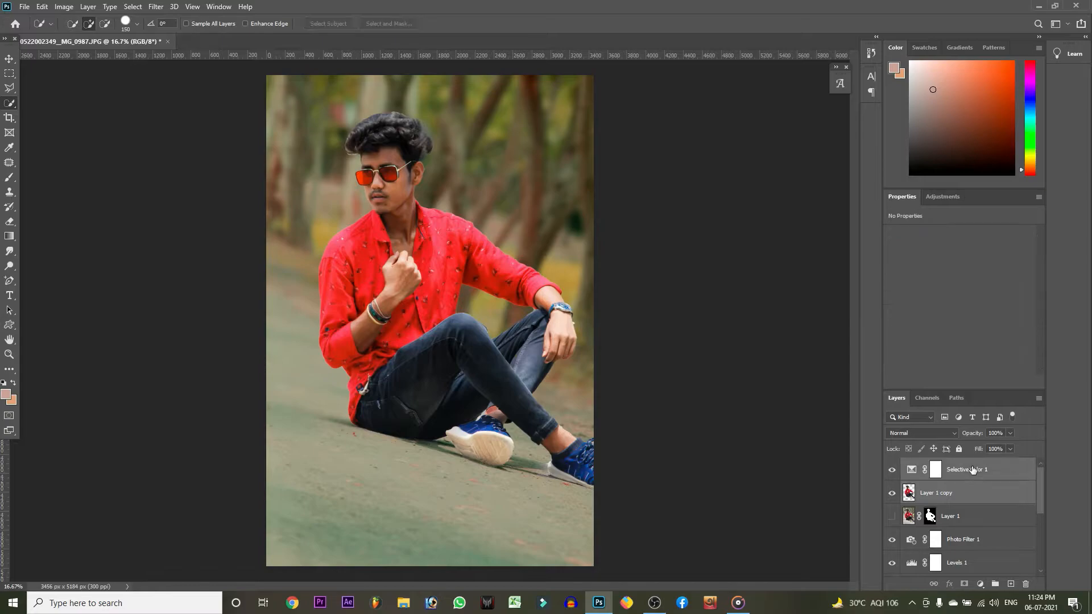
pyautogui.hotkey('ctrl', 'e')
# Add a Selective Color adjustment above the subject layer, lower the Black amount of its Reds, and invert its mask to black.
pyautogui.click(979, 584)
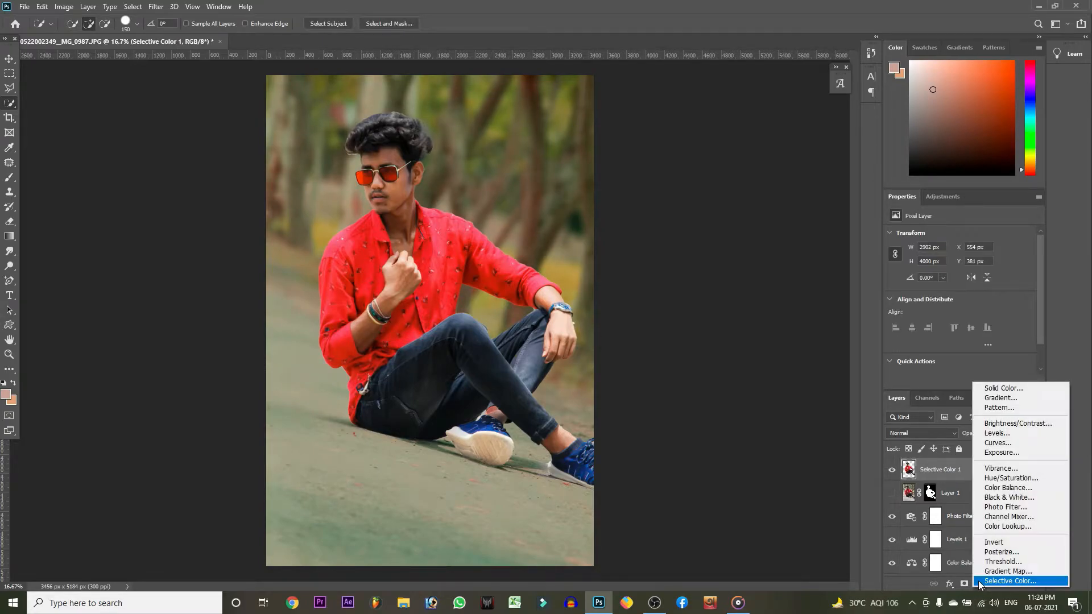
pyautogui.click(987, 583)
pyautogui.click(960, 247)
pyautogui.click(958, 256)
pyautogui.moveTo(951, 334)
pyautogui.mouseDown()
pyautogui.moveTo(931, 336)
pyautogui.moveTo(946, 337)
pyautogui.mouseUp()
pyautogui.click(935, 469)
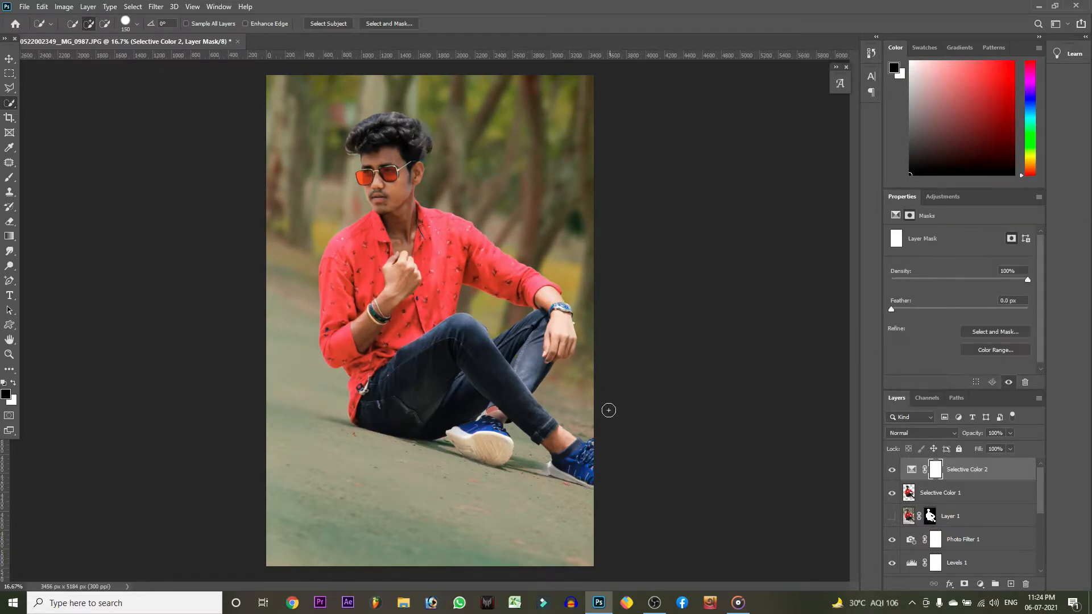
pyautogui.hotkey('ctrl', 'i')
# Paint white on the Selective Color 2 mask over the face, neck, hands and forearms with a soft 250 px brush.
pyautogui.hotkey('ctrl', '+')
pyautogui.hotkey('ctrl', '+')
pyautogui.moveTo(464, 227); pyautogui.dragTo(532, 423)
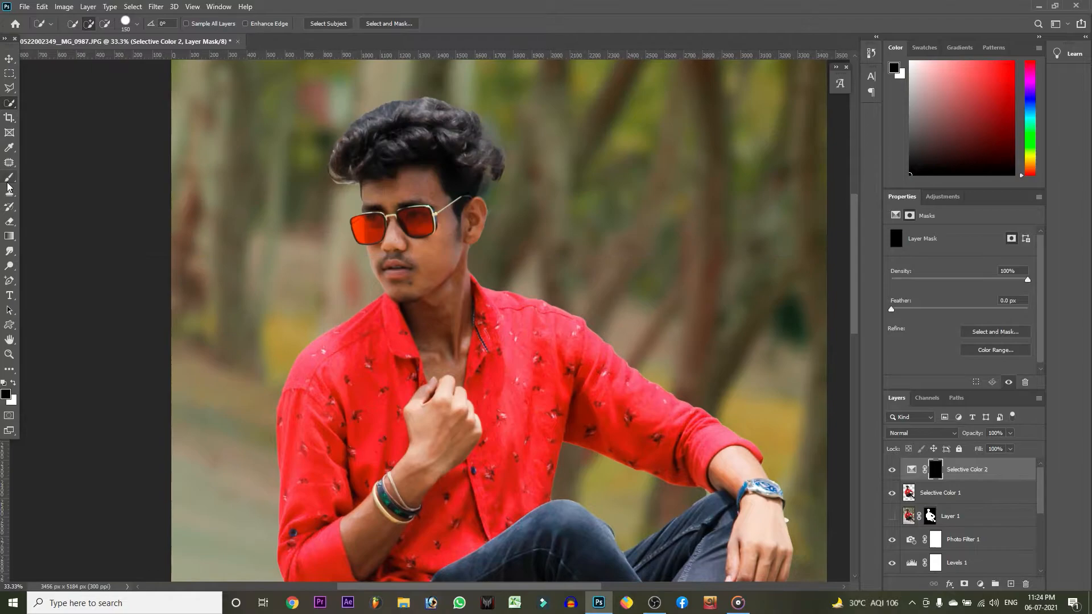
pyautogui.click(9, 179)
pyautogui.press('[')
pyautogui.press('[')
pyautogui.press('[')
pyautogui.press('[')
pyautogui.press('[')
pyautogui.press('[')
pyautogui.press('x')
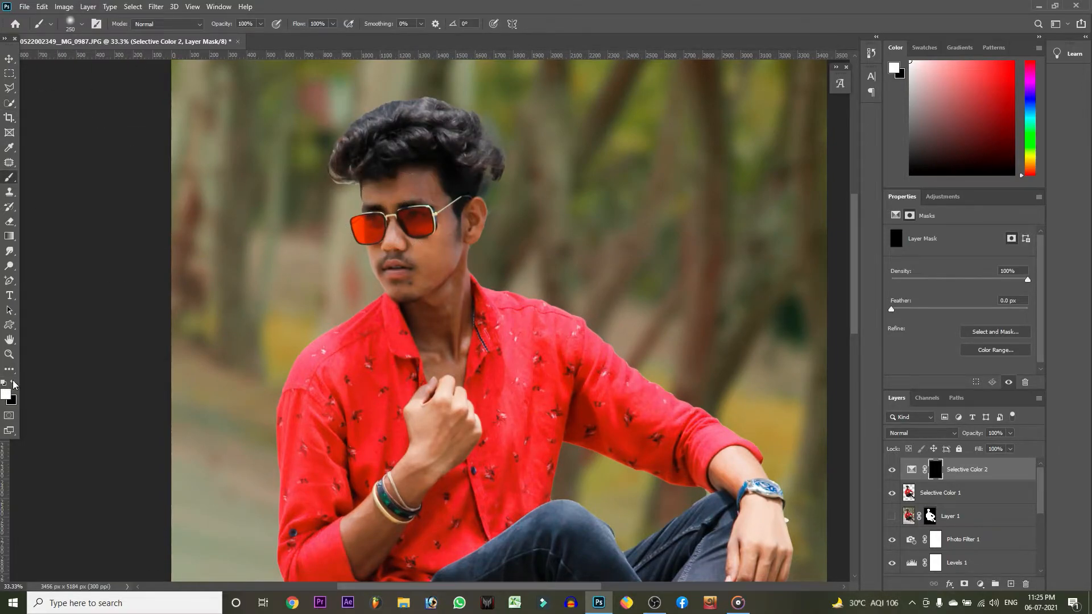
pyautogui.moveTo(373, 195)
pyautogui.mouseDown()
pyautogui.moveTo(448, 206)
pyautogui.moveTo(419, 255)
pyautogui.moveTo(436, 250)
pyautogui.moveTo(421, 192)
pyautogui.moveTo(399, 187)
pyautogui.moveTo(443, 216)
pyautogui.moveTo(439, 253)
pyautogui.moveTo(395, 252)
pyautogui.moveTo(394, 207)
pyautogui.moveTo(411, 191)
pyautogui.moveTo(451, 428)
pyautogui.mouseUp()
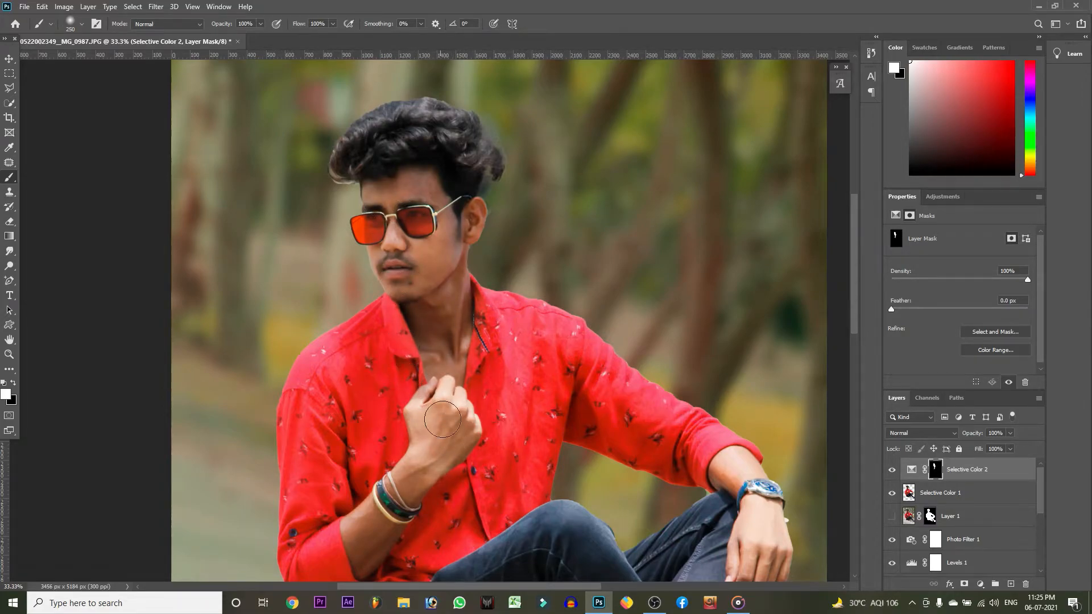
pyautogui.moveTo(691, 530); pyautogui.dragTo(686, 430)
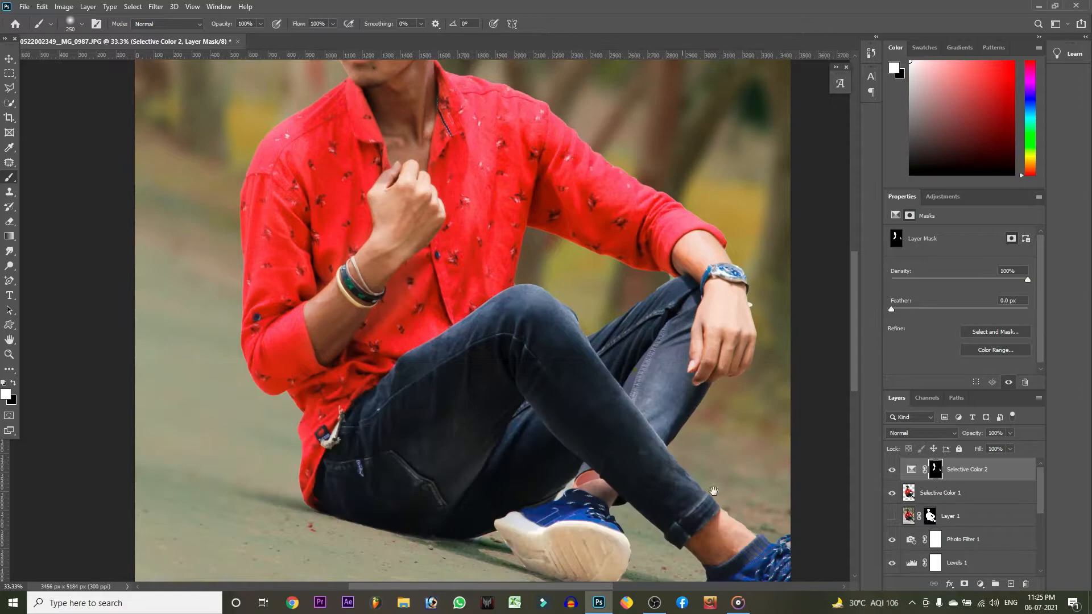
pyautogui.hotkey('ctrl', '-')
pyautogui.hotkey('ctrl', '-')
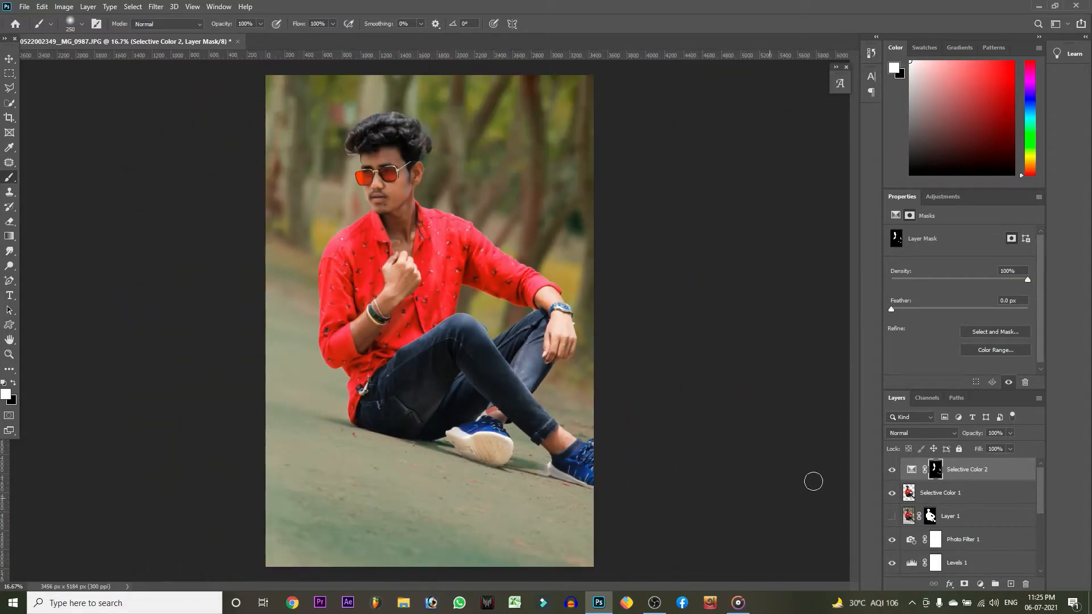
# Set the Reds Black amount to -100% and paint black on the mask over the shirt areas around the collar and forearm.
pyautogui.click(911, 469)
pyautogui.moveTo(959, 337); pyautogui.dragTo(854, 350)
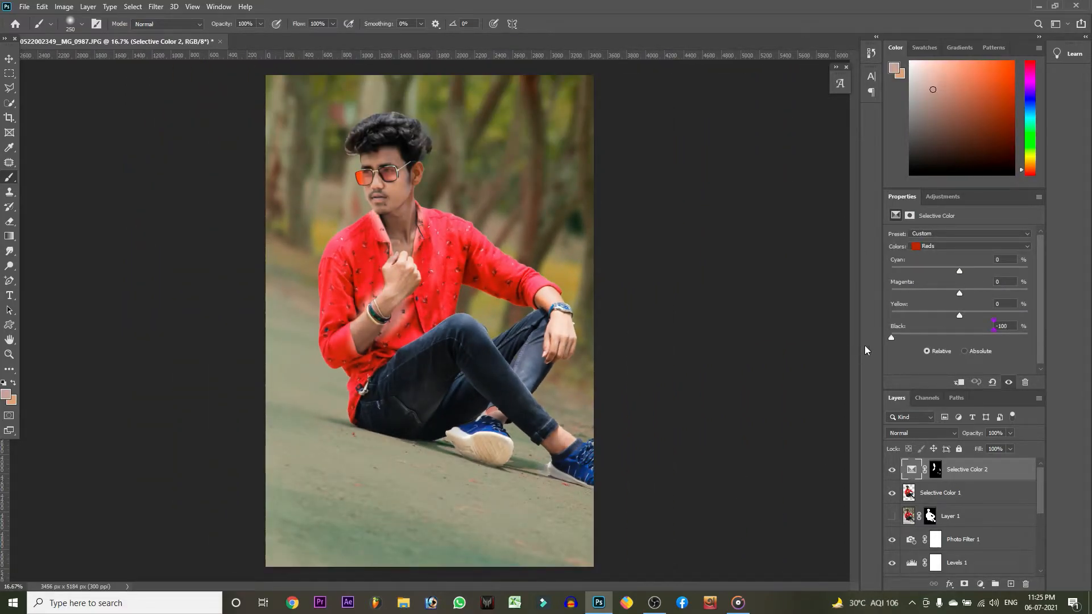
pyautogui.click(935, 469)
pyautogui.hotkey('ctrl', '+')
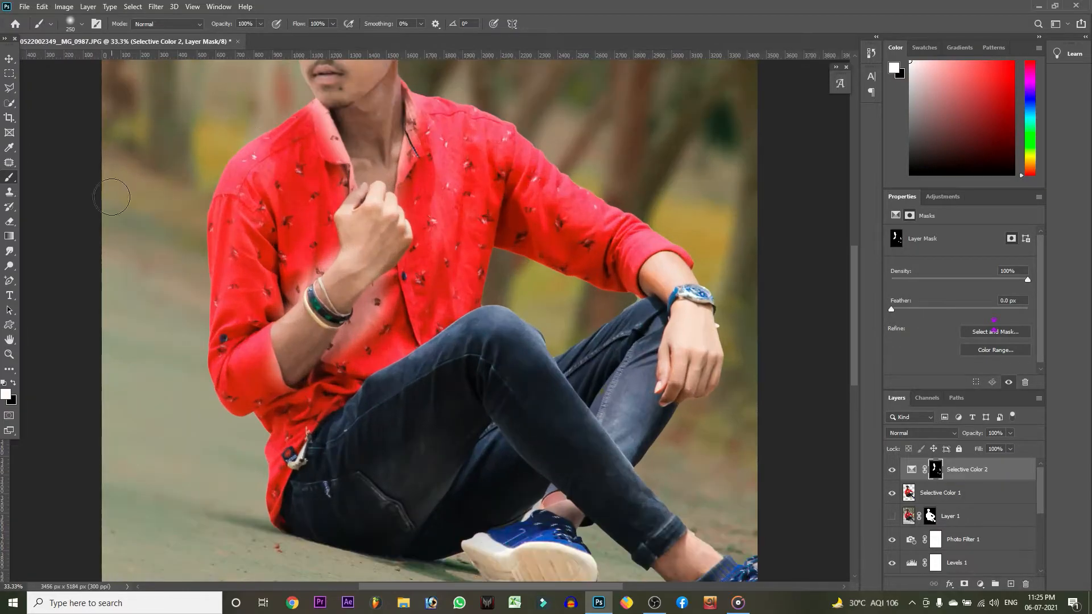
pyautogui.click(14, 382)
pyautogui.moveTo(344, 352)
pyautogui.mouseDown()
pyautogui.moveTo(392, 321)
pyautogui.moveTo(373, 301)
pyautogui.moveTo(334, 359)
pyautogui.mouseUp()
pyautogui.moveTo(316, 252); pyautogui.dragTo(301, 285)
pyautogui.scroll(1, 305, 211)
pyautogui.moveTo(318, 163); pyautogui.dragTo(334, 228)
pyautogui.moveTo(425, 162)
pyautogui.mouseDown()
pyautogui.moveTo(416, 215)
pyautogui.moveTo(421, 146)
pyautogui.mouseUp()
pyautogui.scroll(2, 437, 169)
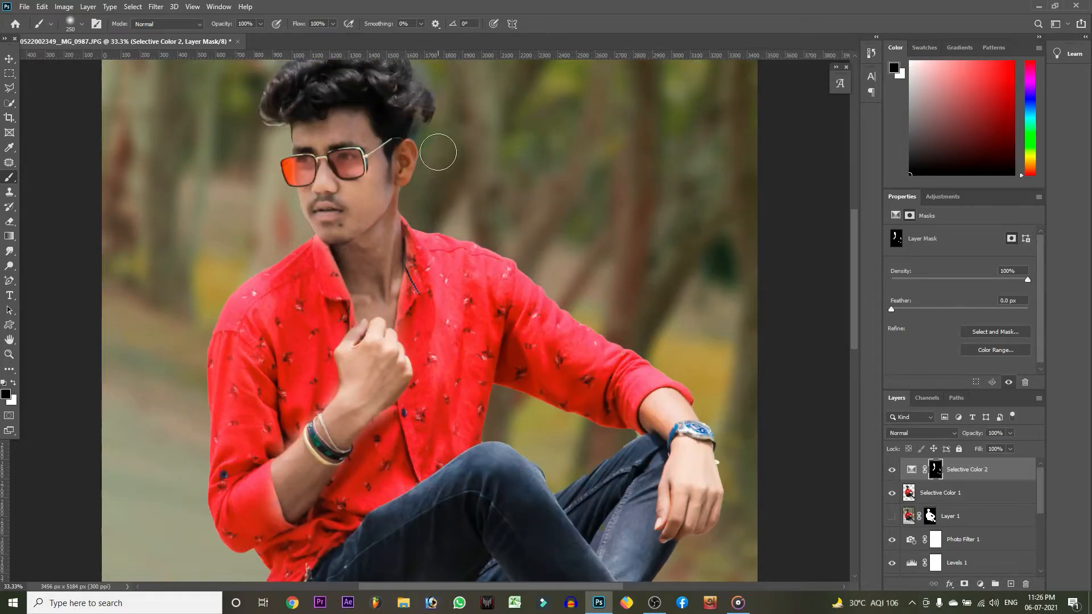
# Paint white on the Selective Color 2 mask over the ear and side of the neck with a 150 px brush.
pyautogui.click(13, 382)
pyautogui.press('[')
pyautogui.press('[')
pyautogui.press('[')
pyautogui.moveTo(401, 155); pyautogui.dragTo(397, 203)
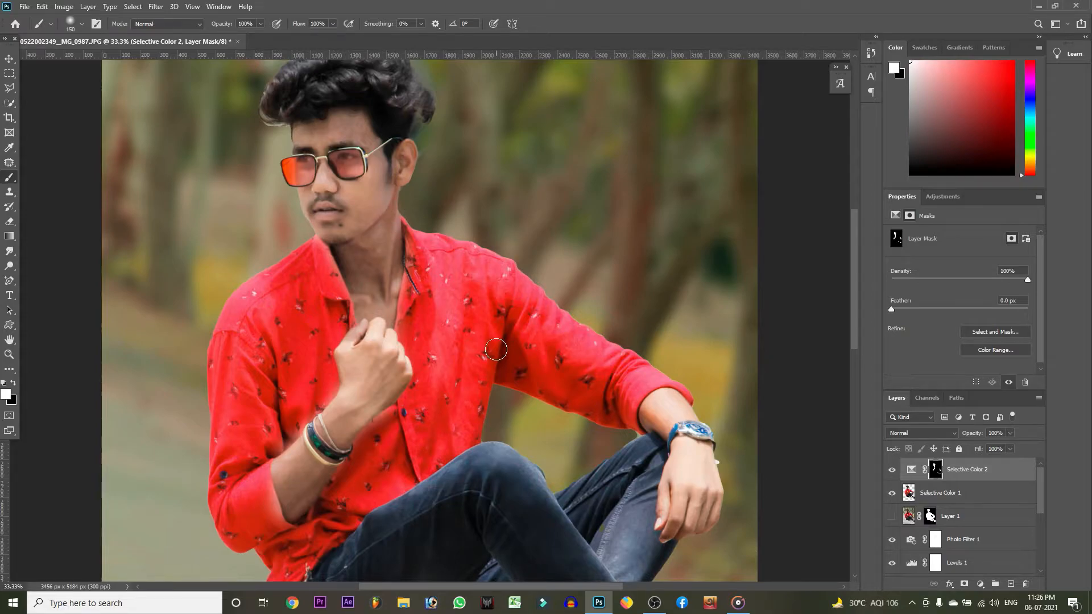
# Set the Black amount of the Reds range to -25% in Selective Color 2 and fine-tune its Cyan, Magenta and Yellow amounts.
pyautogui.hotkey('ctrl', '-')
pyautogui.hotkey('ctrl', '-')
pyautogui.moveTo(890, 337); pyautogui.dragTo(941, 336)
pyautogui.click(966, 245)
pyautogui.click(932, 254)
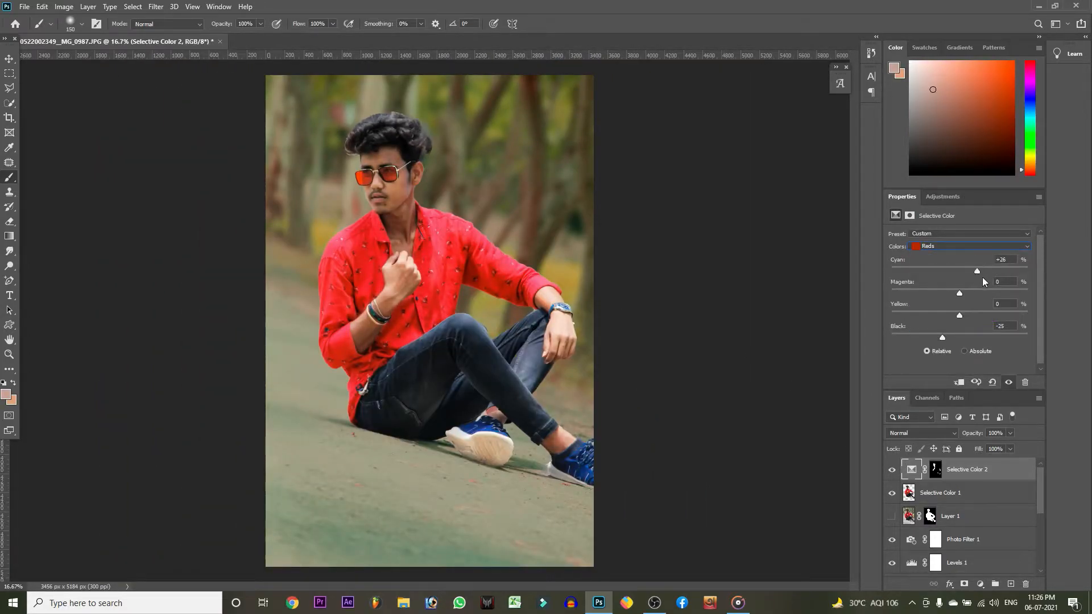
pyautogui.moveTo(958, 293); pyautogui.dragTo(957, 271)
pyautogui.moveTo(959, 316); pyautogui.dragTo(965, 314)
# Slightly adjust the Black amount of another colour range, and set the Yellows range to Cyan -1% and Black -55%.
pyautogui.click(974, 246)
pyautogui.click(944, 311)
pyautogui.moveTo(958, 338); pyautogui.dragTo(955, 338)
pyautogui.click(950, 246)
pyautogui.click(960, 266)
pyautogui.moveTo(959, 267); pyautogui.dragTo(959, 267)
pyautogui.moveTo(958, 337); pyautogui.dragTo(916, 335)
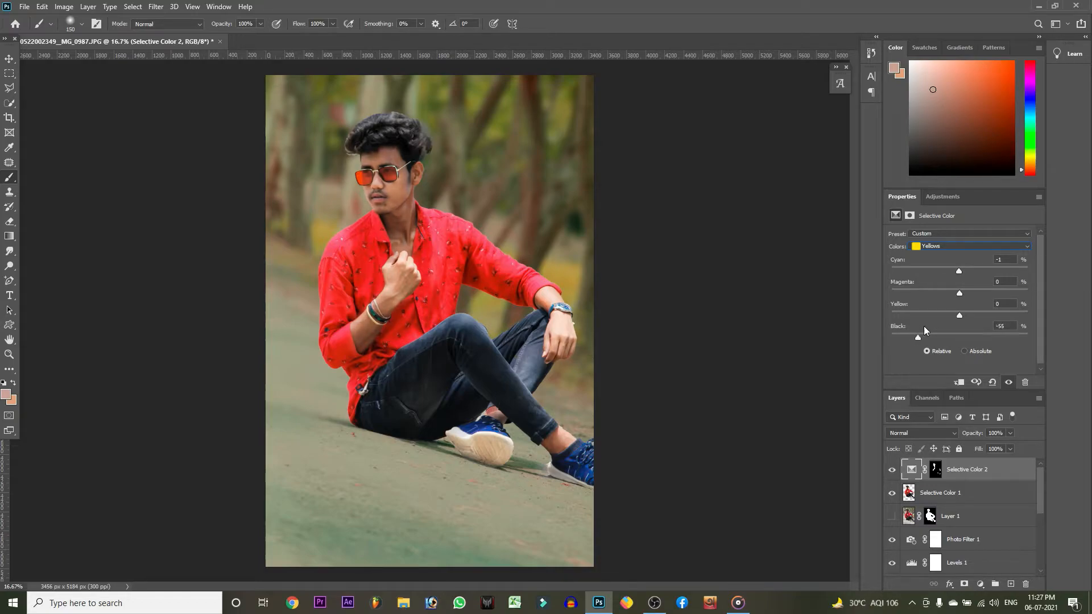
# Merge the Selective Color 2 adjustment with the Selective Color 1 subject layer.
pyautogui.click(934, 469)
pyautogui.rightClick(936, 469)
pyautogui.click(922, 489)
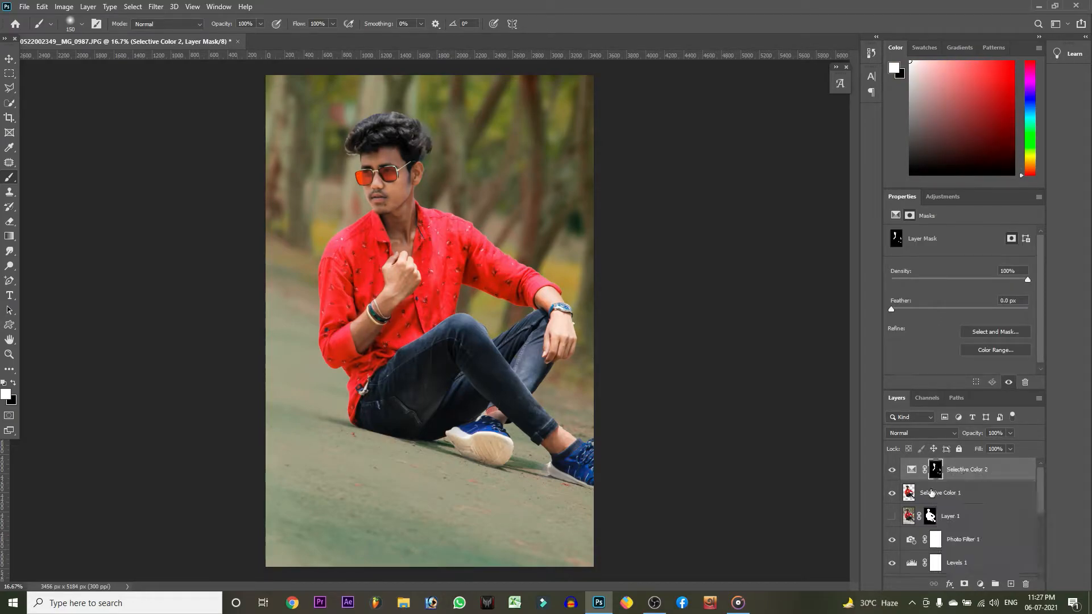
pyautogui.click(935, 491)
pyautogui.keyDown('ctrl'); pyautogui.click(955, 478); pyautogui.keyUp('ctrl')
pyautogui.hotkey('ctrl', 'e')
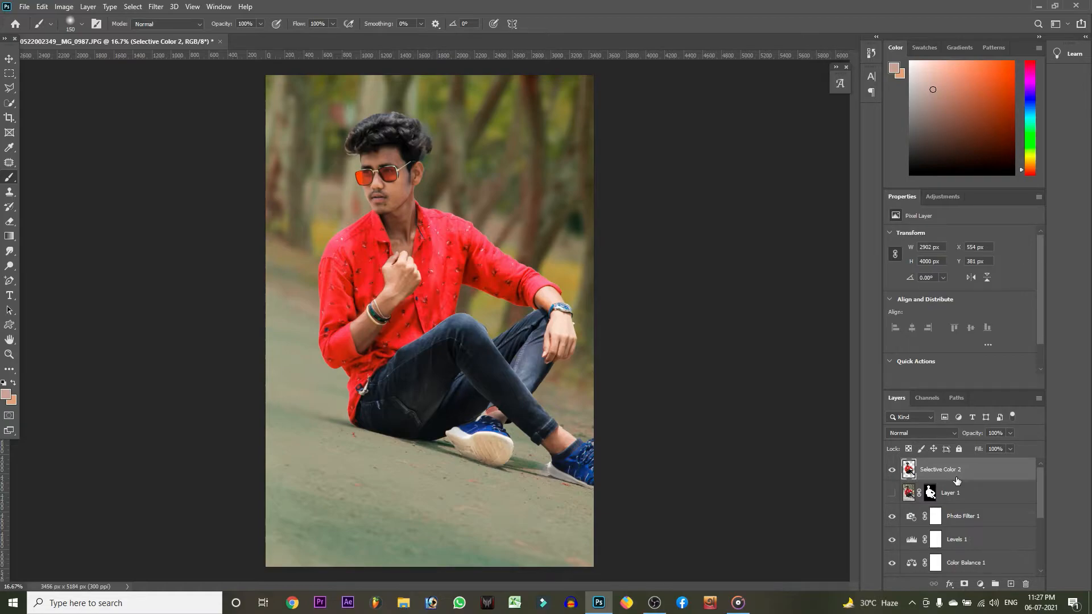
# Duplicate the merged Selective Color 2 layer and hide the original beneath it.
pyautogui.hotkey('ctrl', '+')
pyautogui.hotkey('ctrl', '+')
pyautogui.moveTo(408, 130); pyautogui.dragTo(574, 340)
pyautogui.hotkey('ctrl', '+')
pyautogui.hotkey('ctrl', '+')
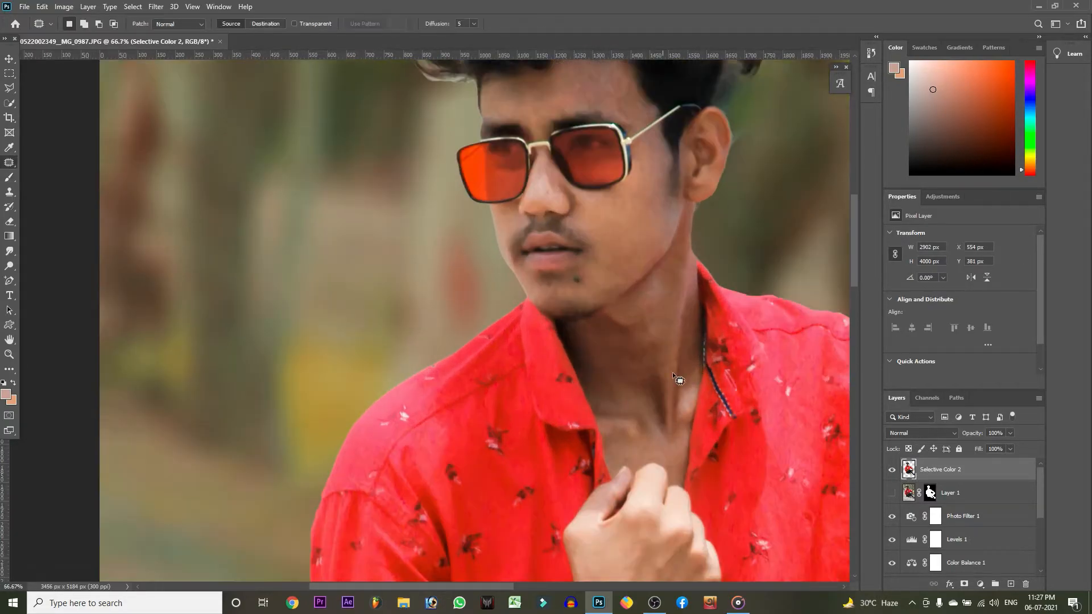
pyautogui.press('j')
pyautogui.press('v')
pyautogui.hotkey('ctrl', 'j')
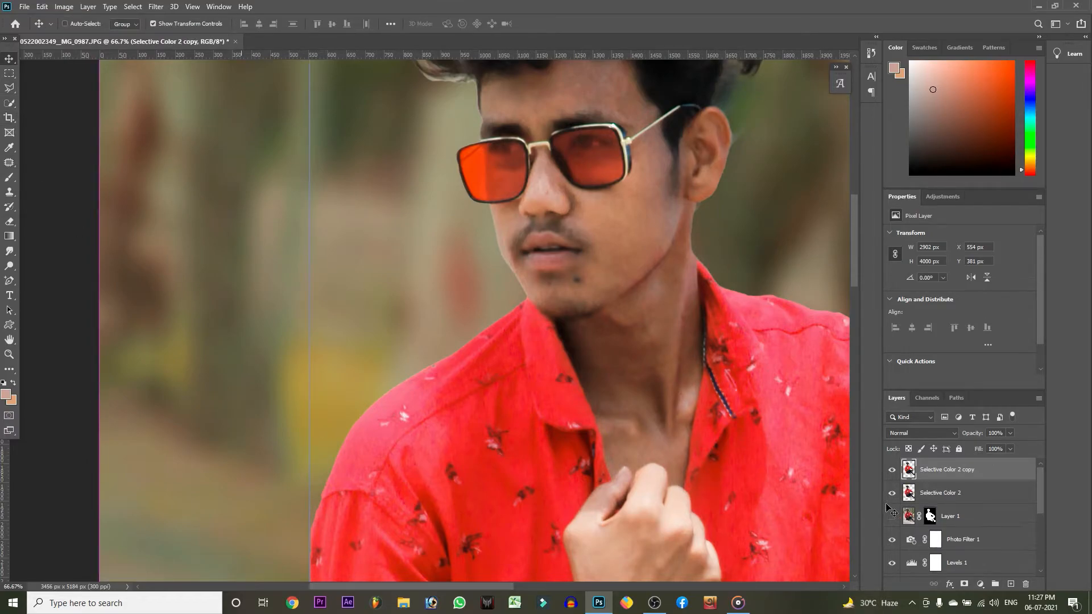
pyautogui.moveTo(575, 314)
pyautogui.mouseDown()
pyautogui.moveTo(458, 386)
pyautogui.moveTo(438, 431)
pyautogui.mouseUp()
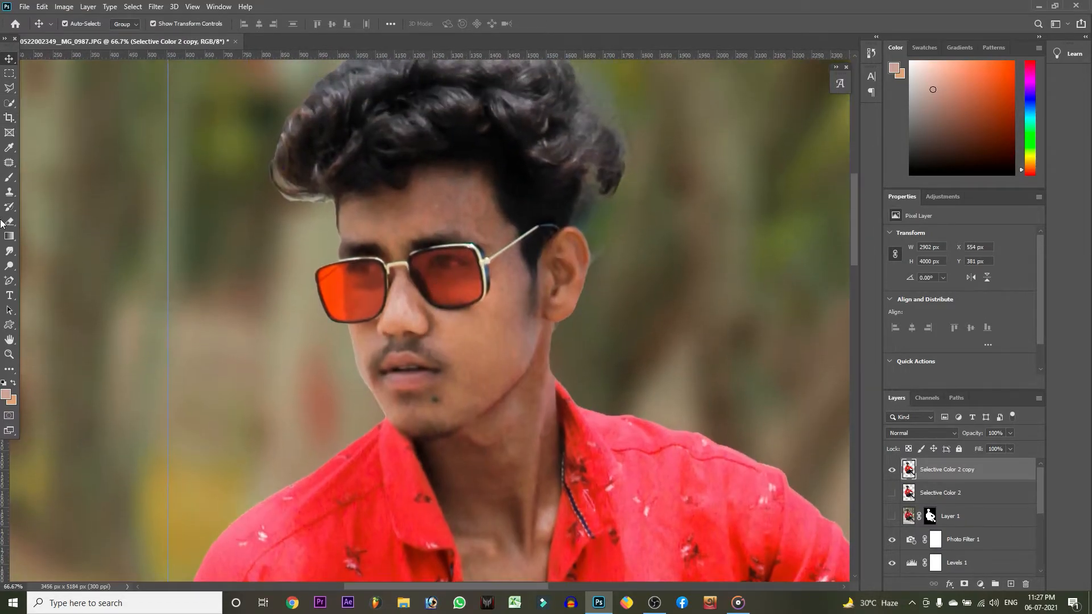
# Clean the fringe beside the ear and hair on the duplicate layer with a soft Eraser reduced to 125 px.
pyautogui.click(10, 221)
pyautogui.press('[')
pyautogui.press('[')
pyautogui.press('[')
pyautogui.press('[')
pyautogui.press('[')
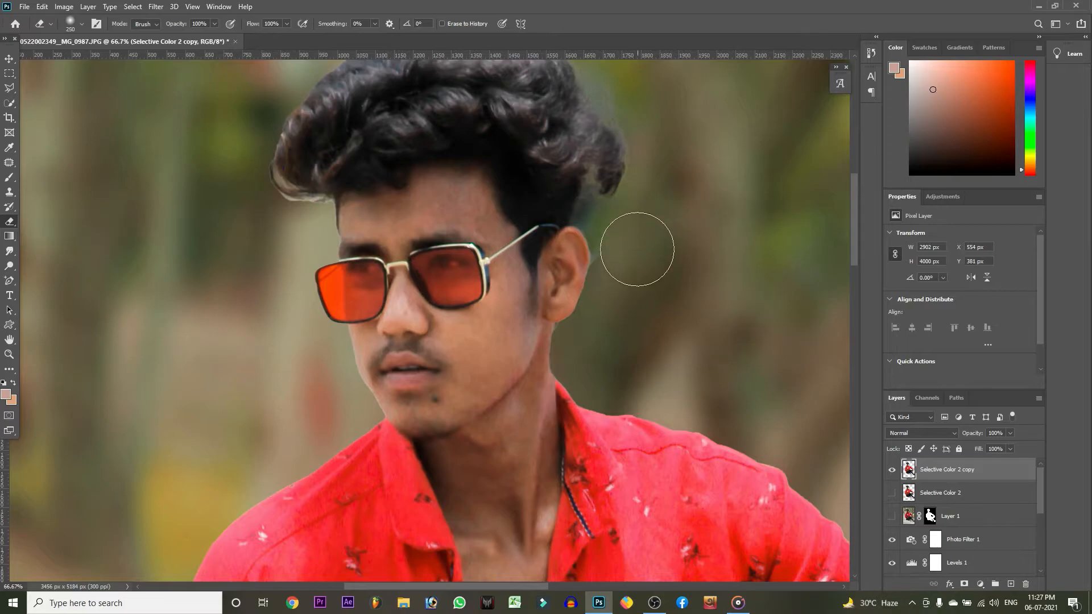
pyautogui.press('[')
pyautogui.press('[')
pyautogui.press('[')
pyautogui.press('[')
pyautogui.press('[')
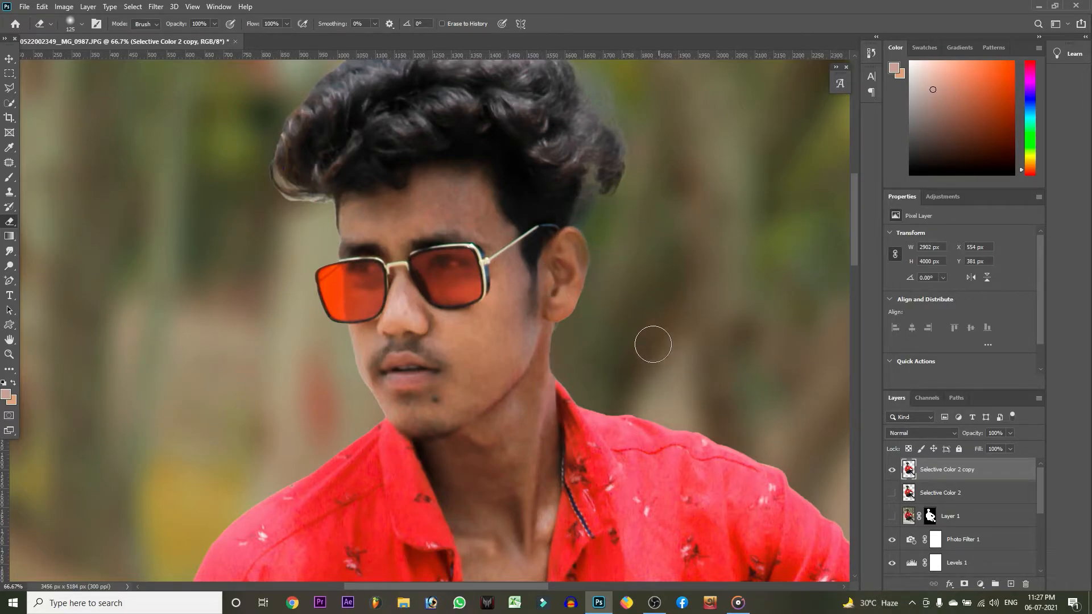
# Smooth the skin of the forehead, cheeks and nose with the Mixer Brush, reducing its size to 50 px for small areas.
pyautogui.rightClick(9, 177)
pyautogui.click(61, 213)
pyautogui.press(']')
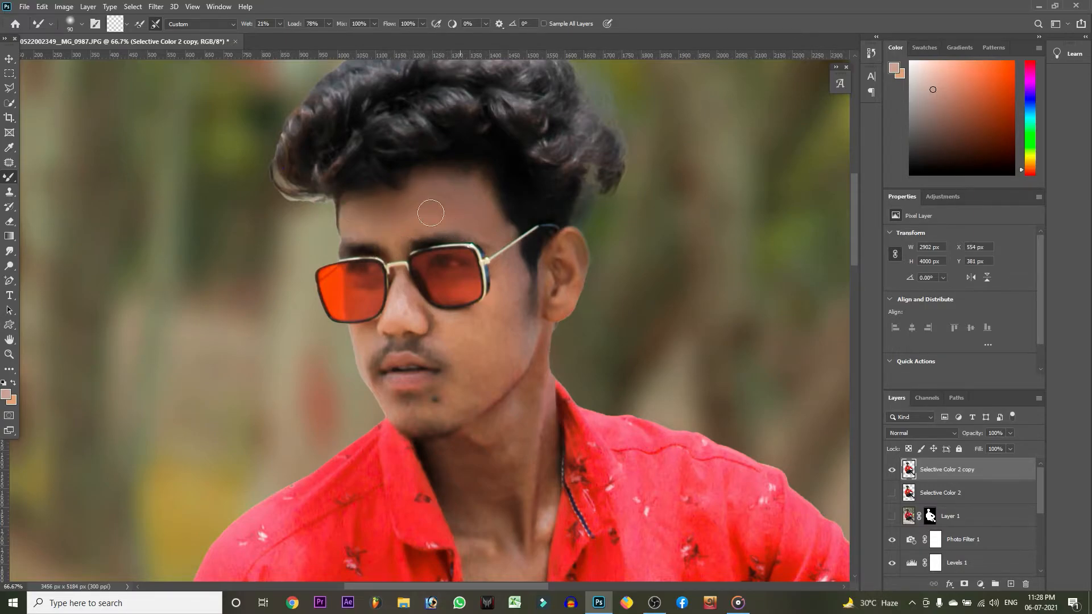
pyautogui.press(']')
pyautogui.press(']')
pyautogui.press('[')
pyautogui.press('[')
pyautogui.press('[')
pyautogui.press('[')
pyautogui.press('[')
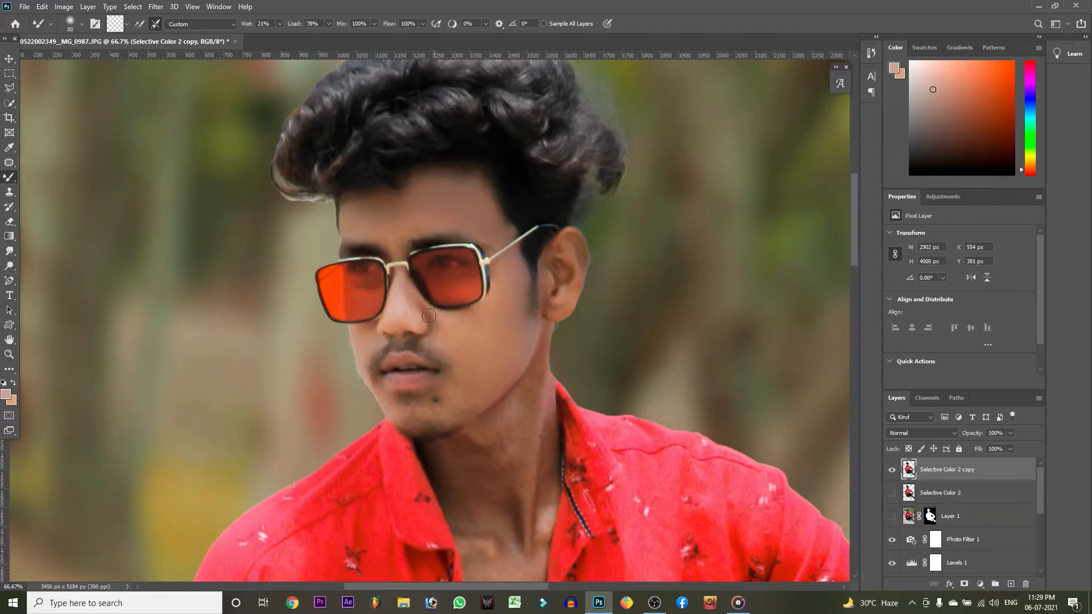
# Remove the dark mole below the lips with the Content-Aware Spot Healing Brush.
pyautogui.hotkey('ctrl', '-')
pyautogui.hotkey('ctrl', '-')
pyautogui.hotkey('ctrl', '-')
pyautogui.hotkey('ctrl', '+')
pyautogui.hotkey('ctrl', '+')
pyautogui.hotkey('ctrl', '+')
pyautogui.hotkey('ctrl', '+')
pyautogui.hotkey('ctrl', '+')
pyautogui.hotkey('ctrl', '+')
pyautogui.hotkey('ctrl', '-')
pyautogui.hotkey('ctrl', '-')
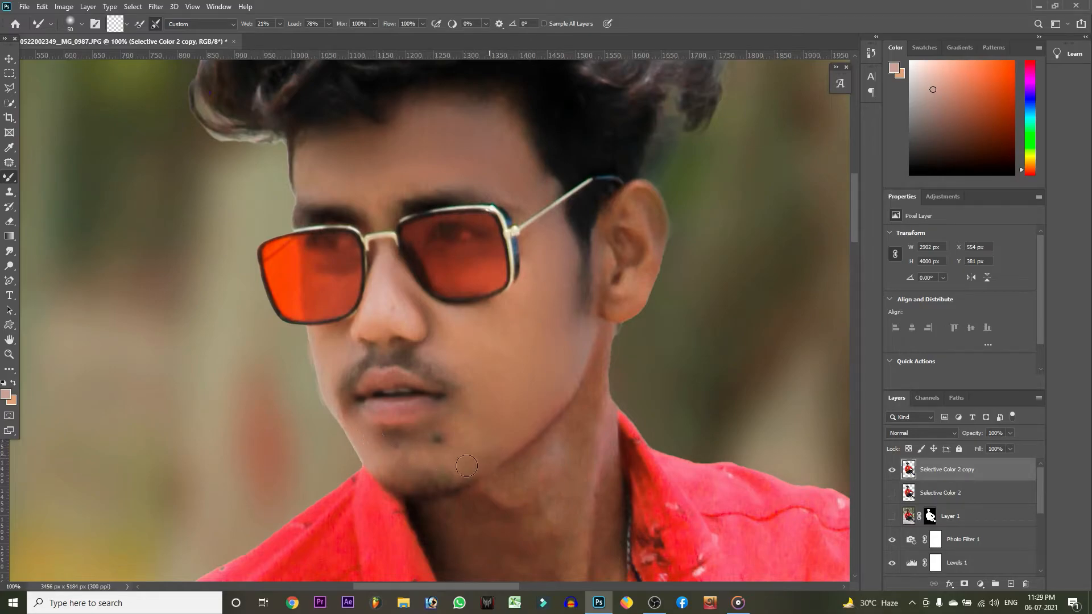
pyautogui.click(9, 162)
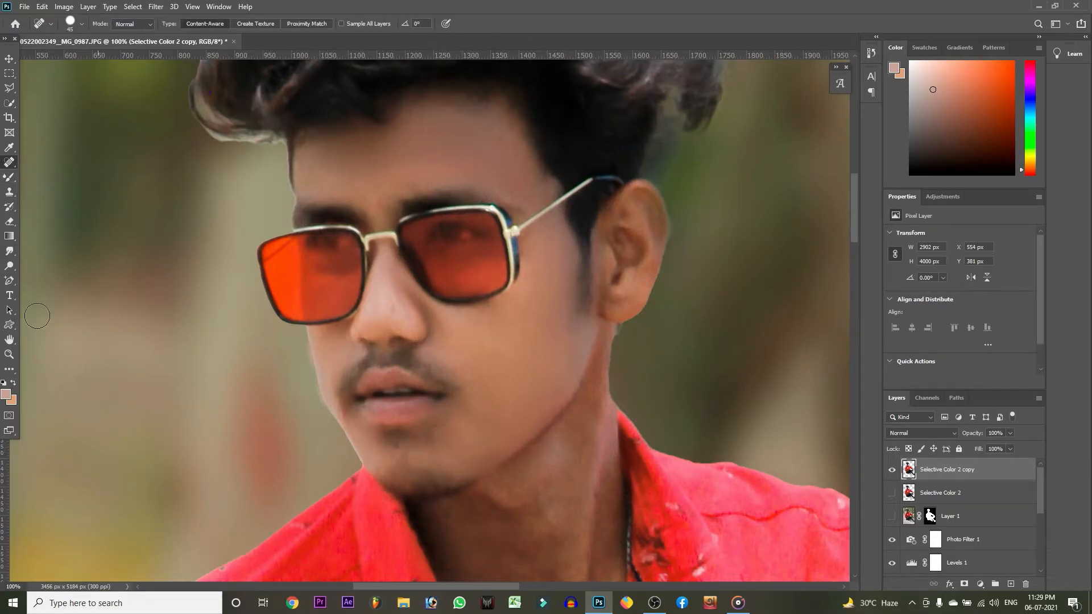
# Smooth the skin of the ear and neck with the Mixer Brush, varying its size between 50 and 80 px.
pyautogui.click(9, 177)
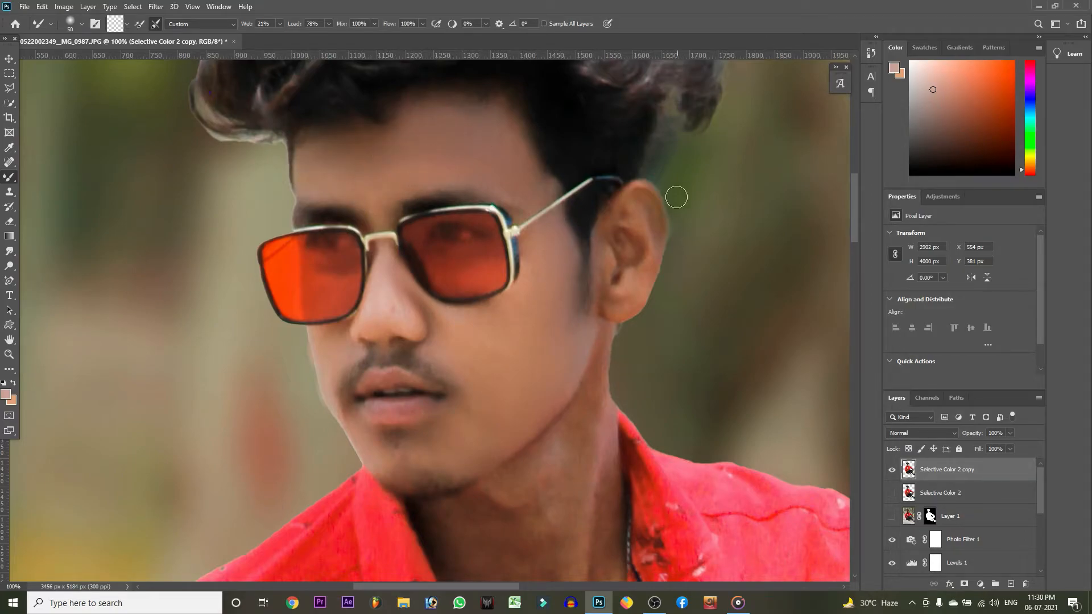
pyautogui.moveTo(645, 295)
pyautogui.mouseDown()
pyautogui.moveTo(651, 235)
pyautogui.moveTo(599, 310)
pyautogui.mouseUp()
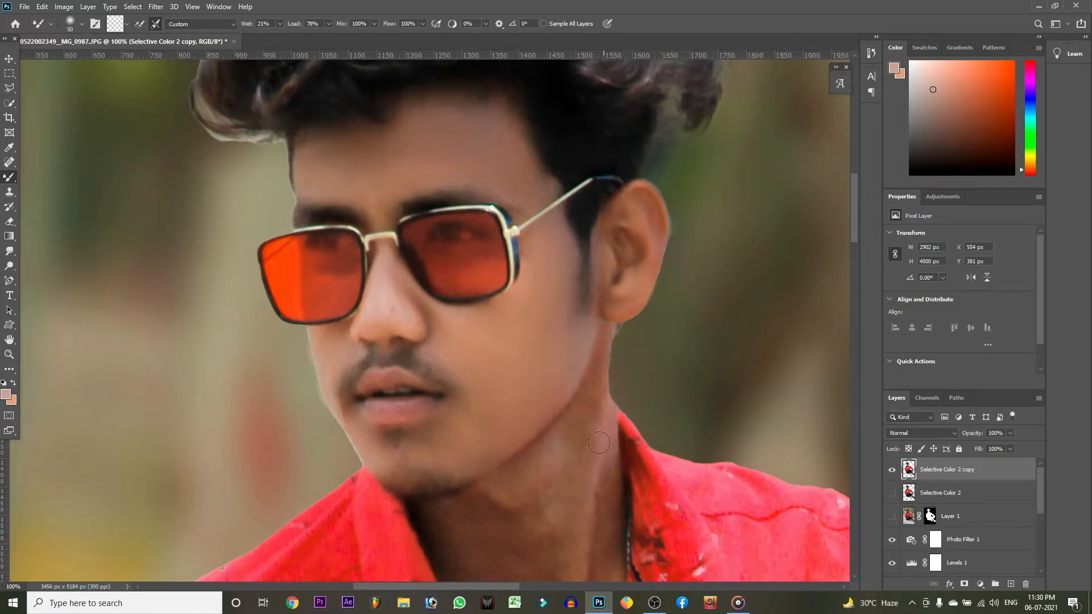
pyautogui.moveTo(543, 560); pyautogui.dragTo(531, 298)
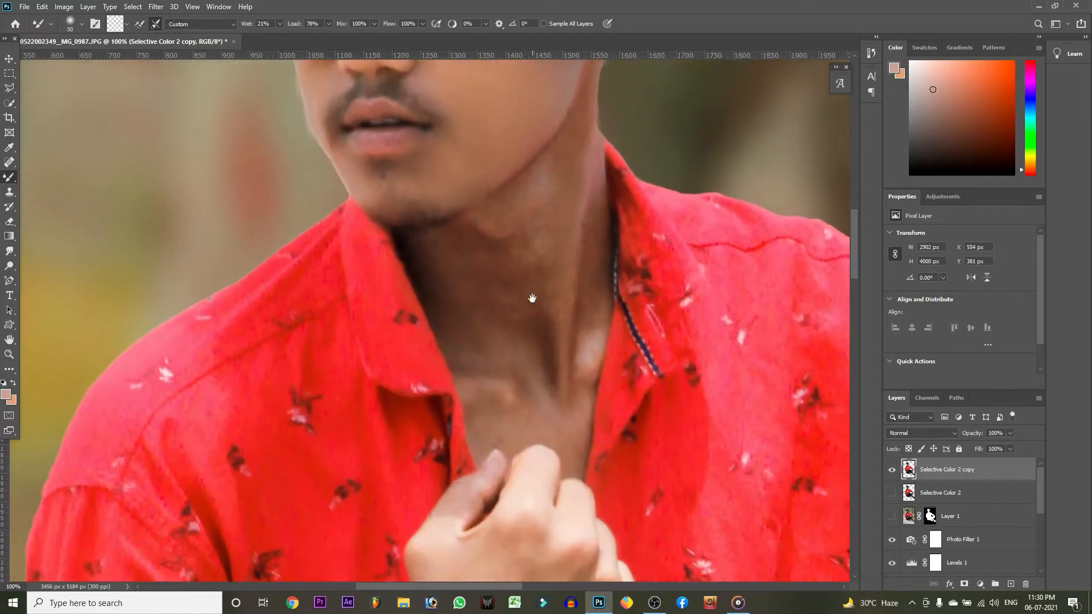
pyautogui.press(']')
pyautogui.press(']')
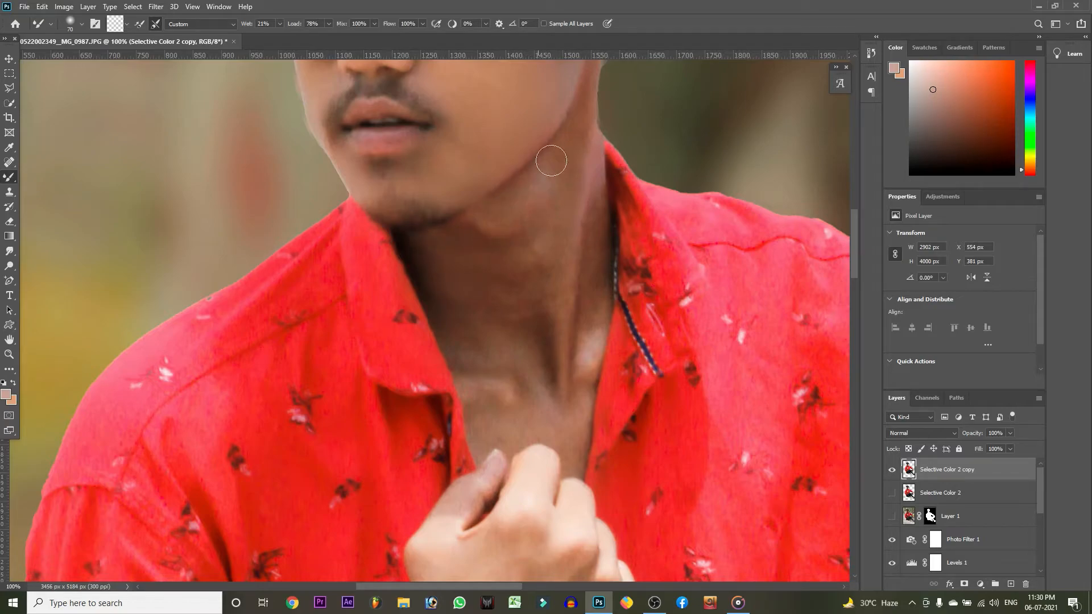
pyautogui.press(']')
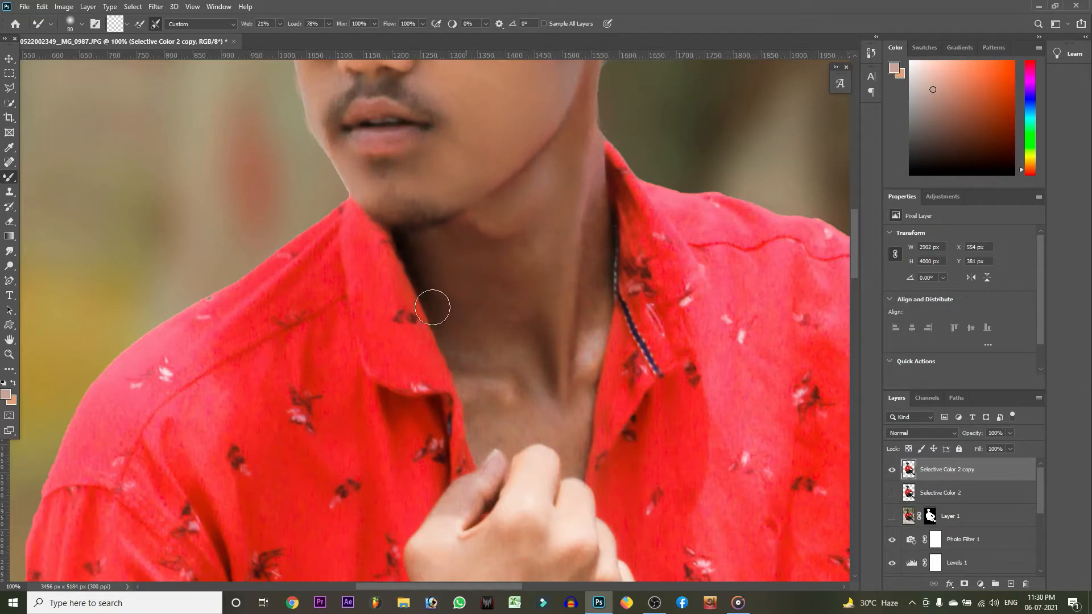
pyautogui.press('[')
pyautogui.press('[')
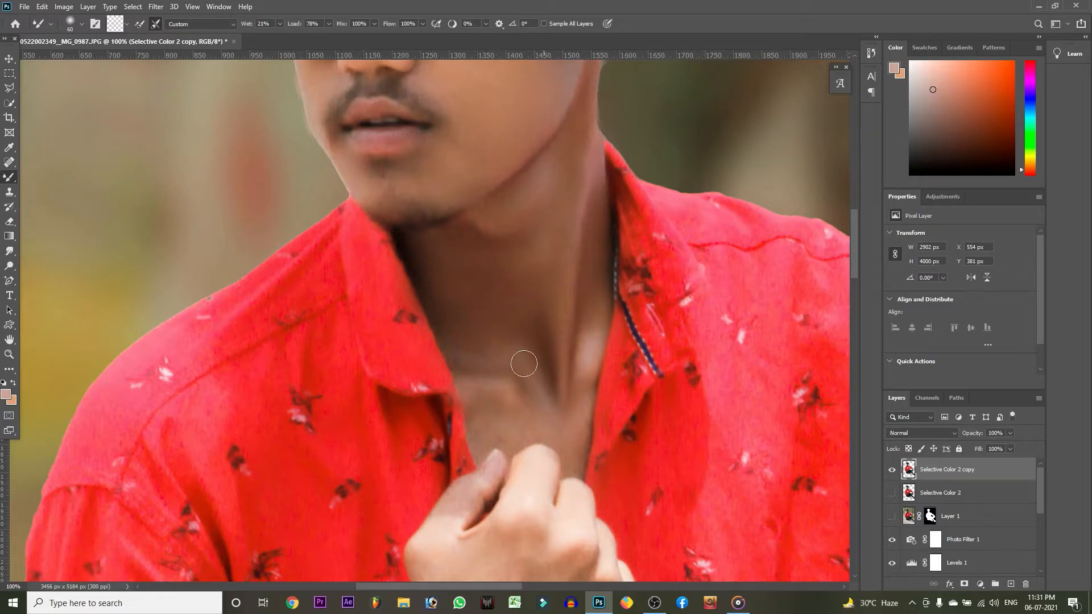
# Smooth the skin of the raised fist and its forearm with the Mixer Brush, enlarging it to 100 px.
pyautogui.hotkey('ctrl', '-')
pyautogui.hotkey('ctrl', '-')
pyautogui.hotkey('ctrl', '-')
pyautogui.hotkey('ctrl', '-')
pyautogui.hotkey('ctrl', '-')
pyautogui.hotkey('ctrl', '+')
pyautogui.hotkey('ctrl', '+')
pyautogui.hotkey('ctrl', '+')
pyautogui.hotkey('ctrl', '+')
pyautogui.hotkey('ctrl', '+')
pyautogui.moveTo(395, 188); pyautogui.dragTo(663, 282)
pyautogui.moveTo(472, 182); pyautogui.dragTo(536, 395)
pyautogui.moveTo(614, 307); pyautogui.dragTo(555, 131)
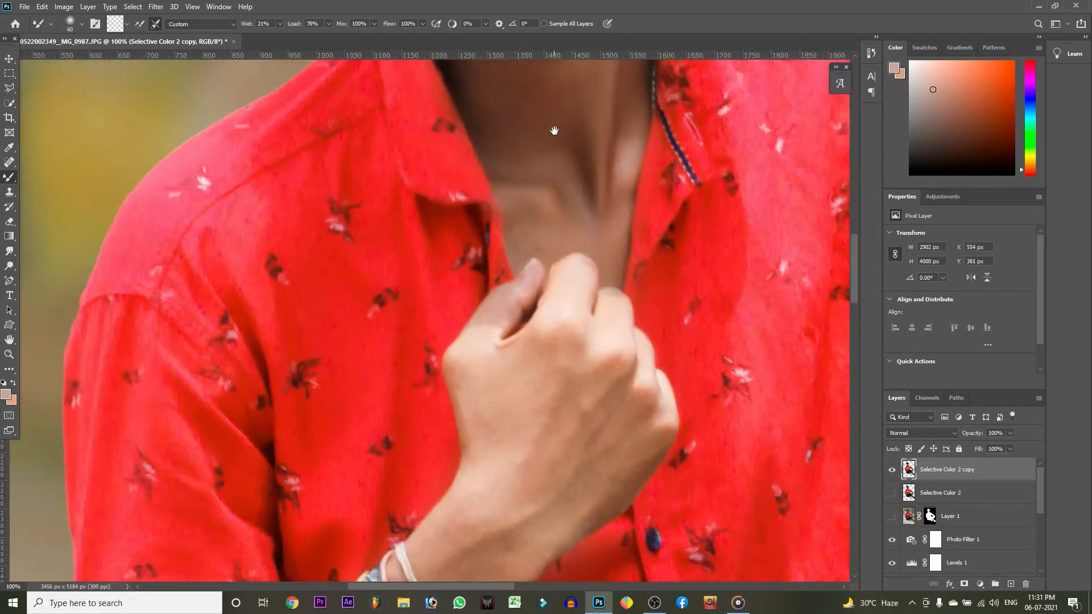
pyautogui.moveTo(512, 449); pyautogui.dragTo(561, 124)
pyautogui.press(']')
pyautogui.press(']')
pyautogui.press(']')
pyautogui.press(']')
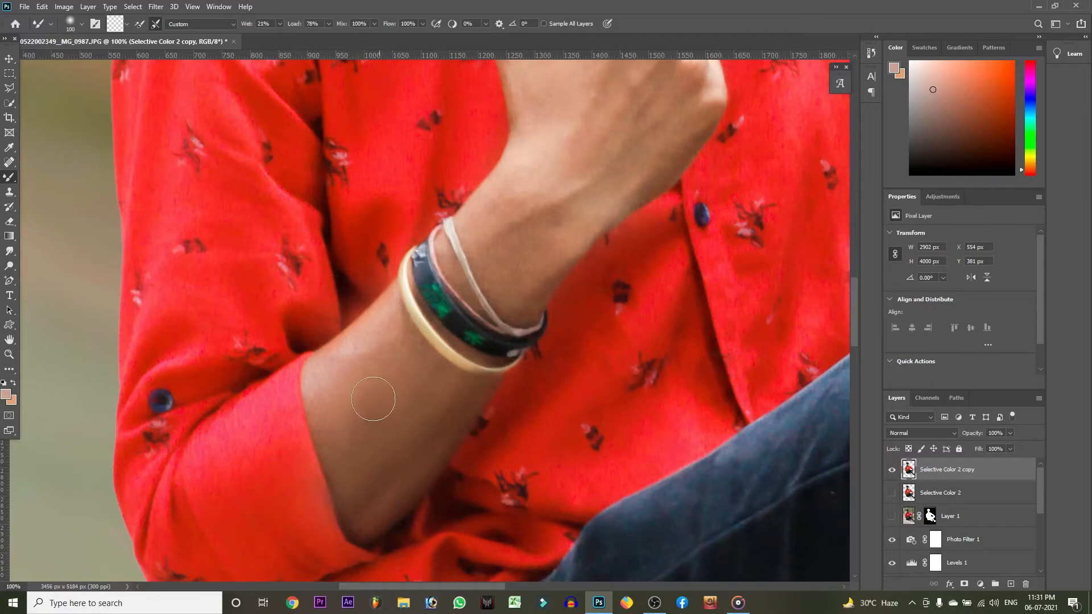
# Smooth the skin of the resting hand and wrist around the watch with the 100 px Mixer Brush.
pyautogui.moveTo(610, 175); pyautogui.dragTo(547, 318)
pyautogui.moveTo(608, 125); pyautogui.dragTo(392, 336)
pyautogui.moveTo(623, 253); pyautogui.dragTo(334, 111)
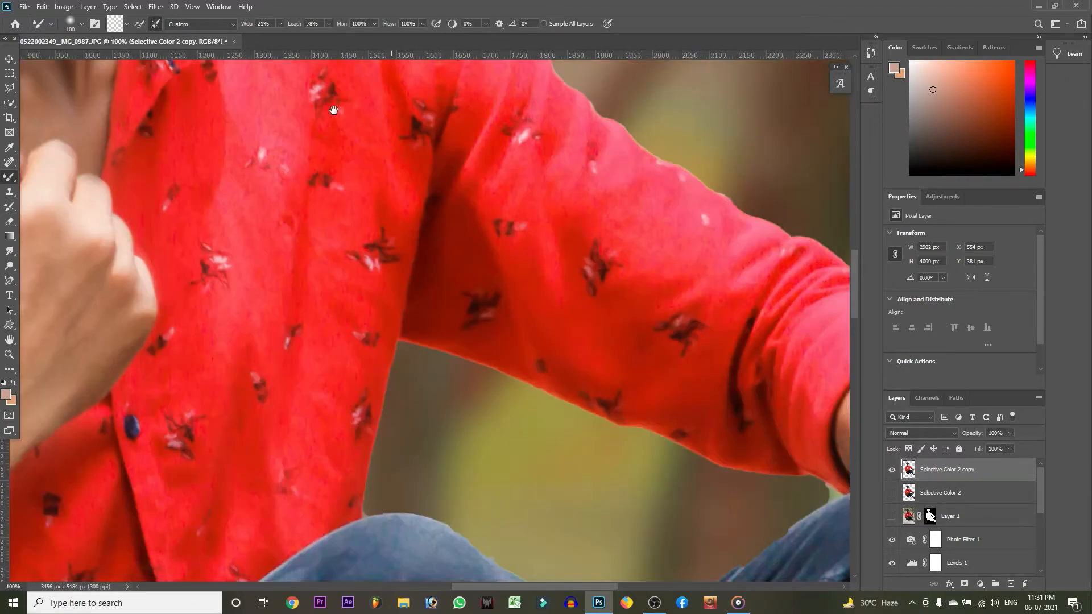
pyautogui.moveTo(648, 364); pyautogui.dragTo(229, 90)
pyautogui.moveTo(578, 295); pyautogui.dragTo(567, 335)
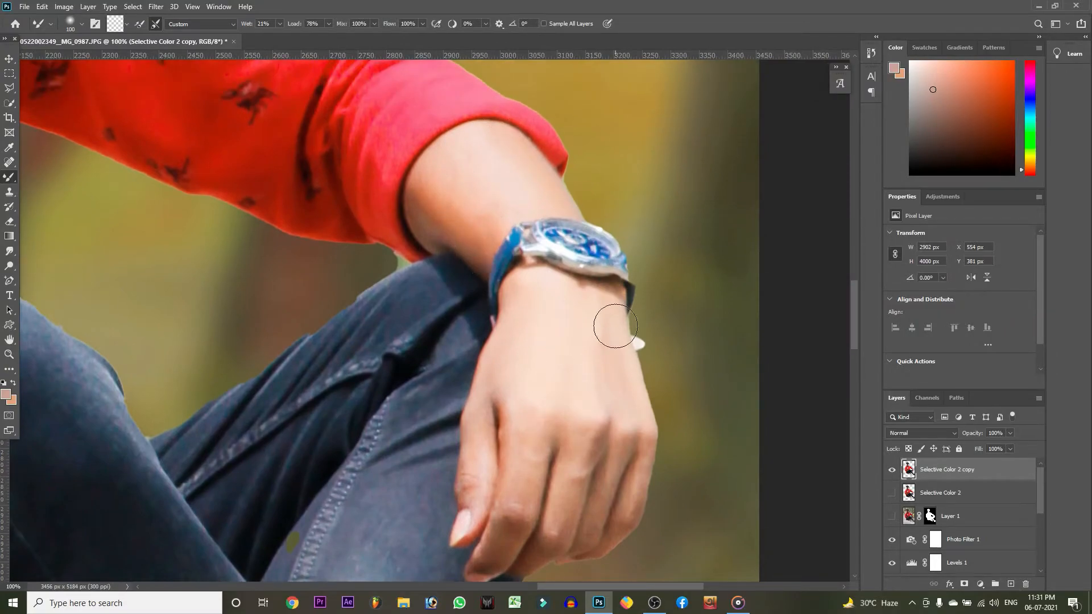
pyautogui.scroll(-5, 563, 513)
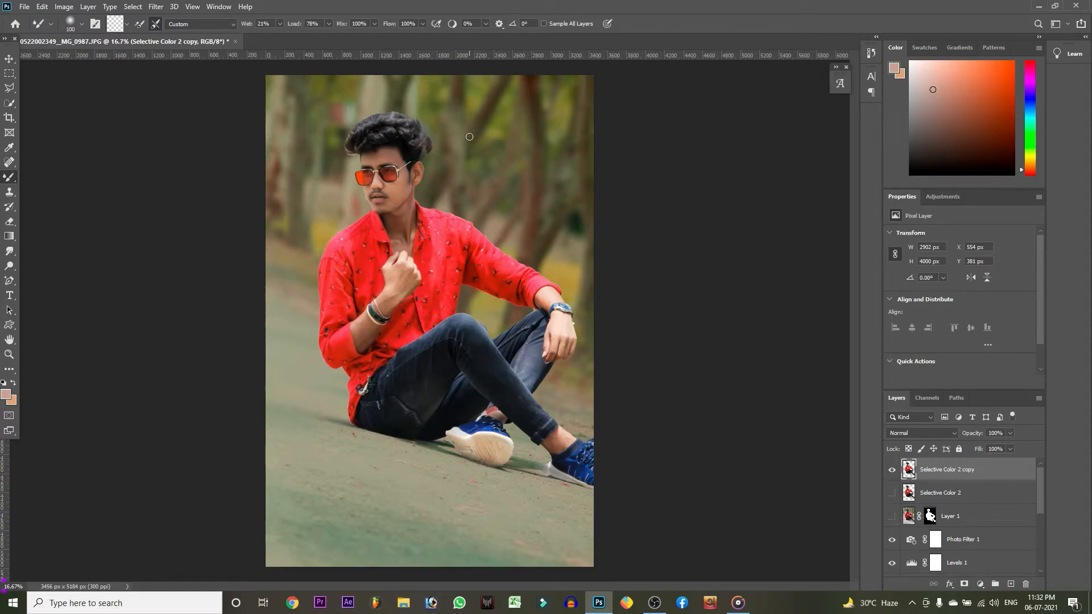
# Add a Color Lookup adjustment layer directly above the Background copy 2 layer.
pyautogui.scroll(-3, 904, 520)
pyautogui.click(942, 540)
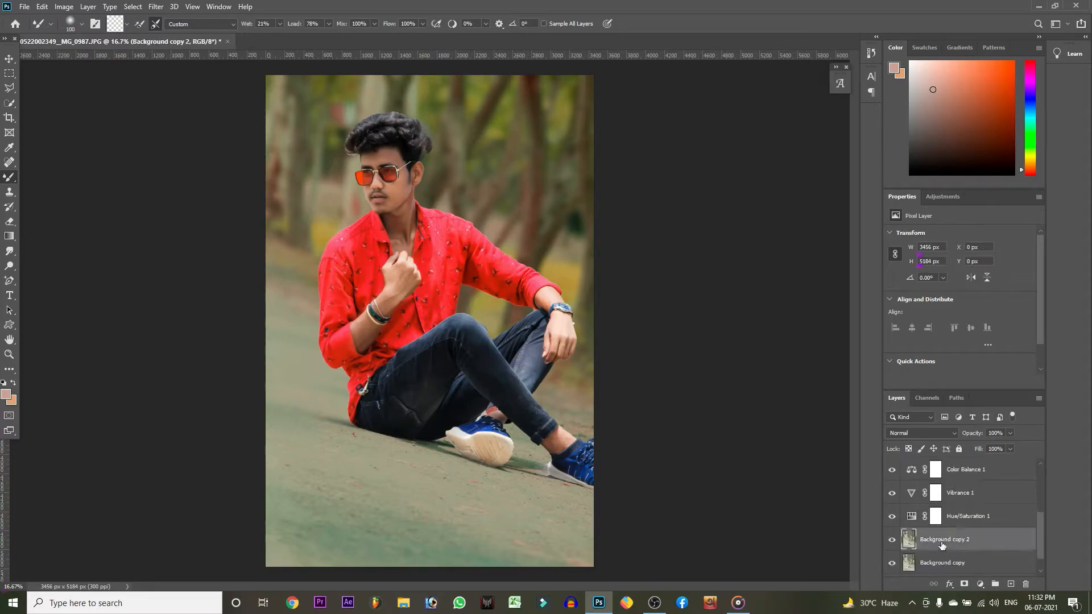
pyautogui.click(987, 585)
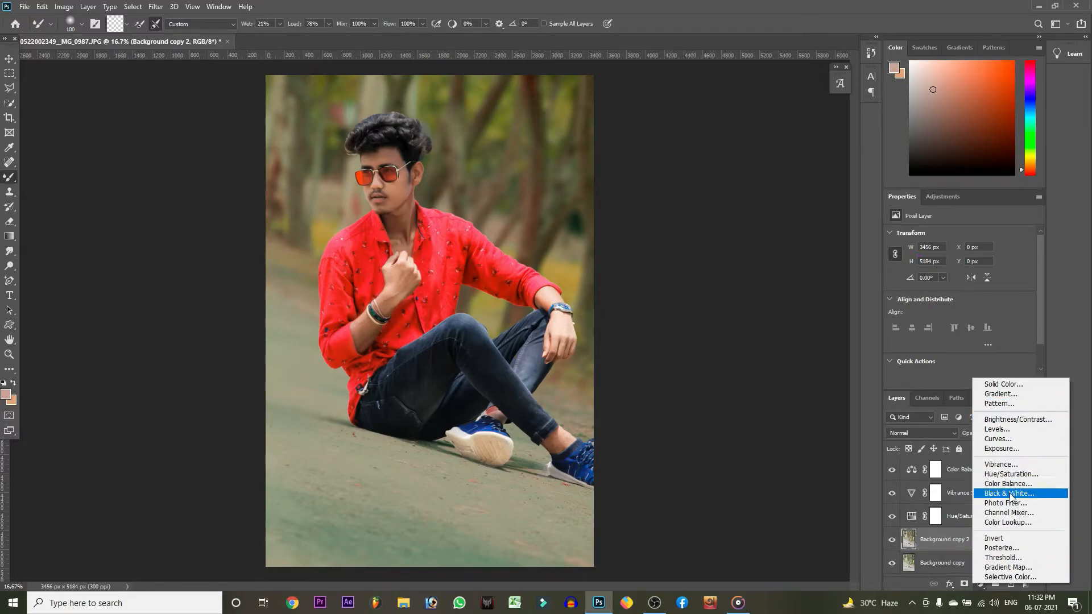
pyautogui.click(1008, 521)
# Try successive 3D LUTs on the background, including 3Strip.look, DropBlues.3DL, FoggyNight.3DL and Fuji ETERNA 250D Fuji 3510.
pyautogui.click(967, 235)
pyautogui.click(961, 249)
pyautogui.press('Down')
pyautogui.press('Down')
pyautogui.press('Down')
pyautogui.press('Down')
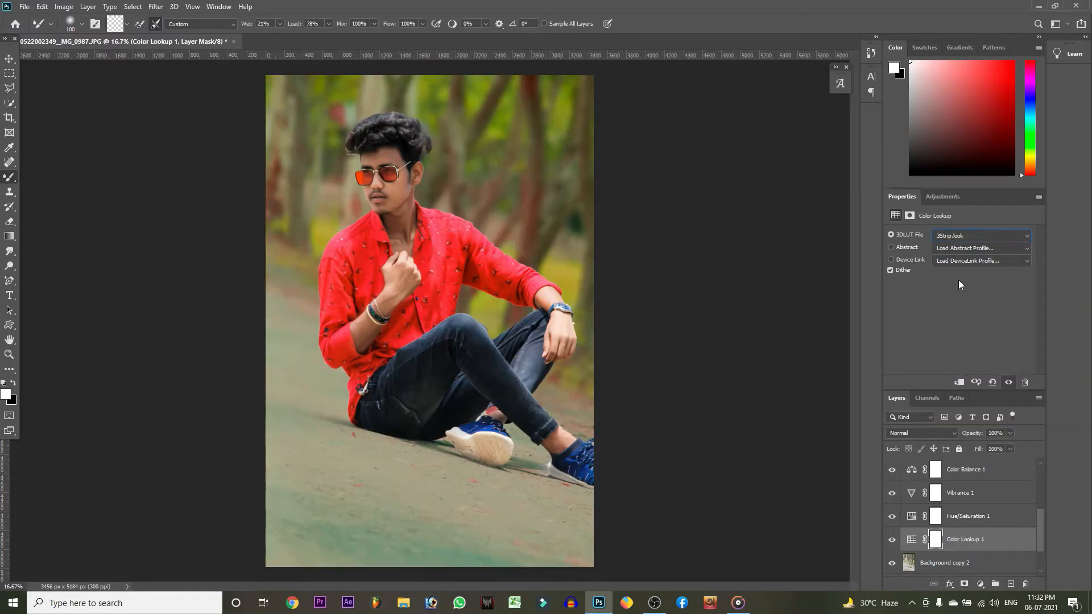
pyautogui.press('Down')
pyautogui.press('Down')
pyautogui.press('Down')
pyautogui.press('Down')
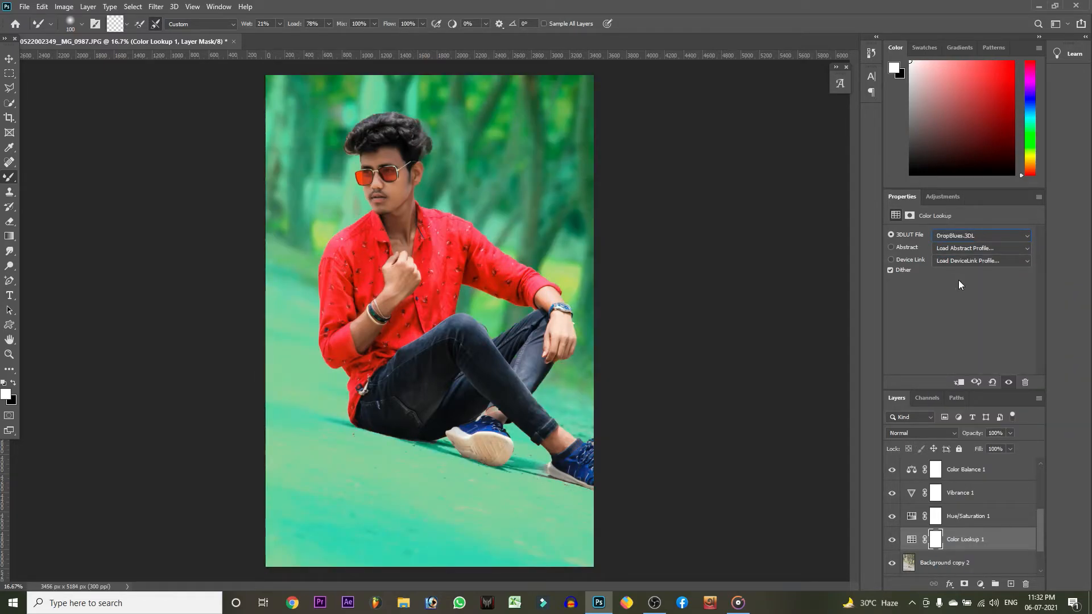
pyautogui.press('Down')
pyautogui.press('Down')
pyautogui.press('Down')
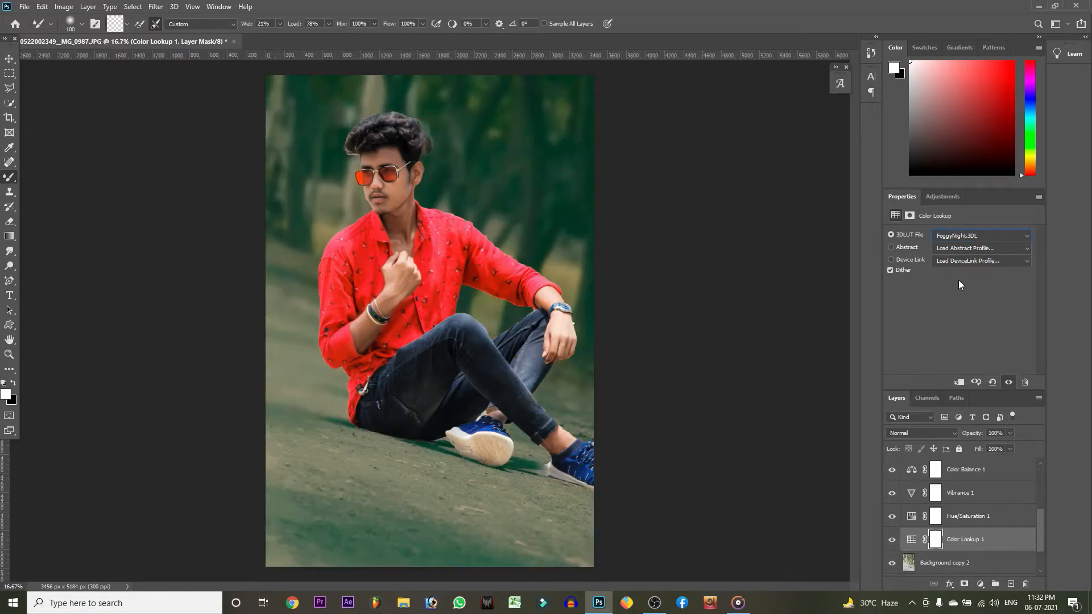
pyautogui.press('Down')
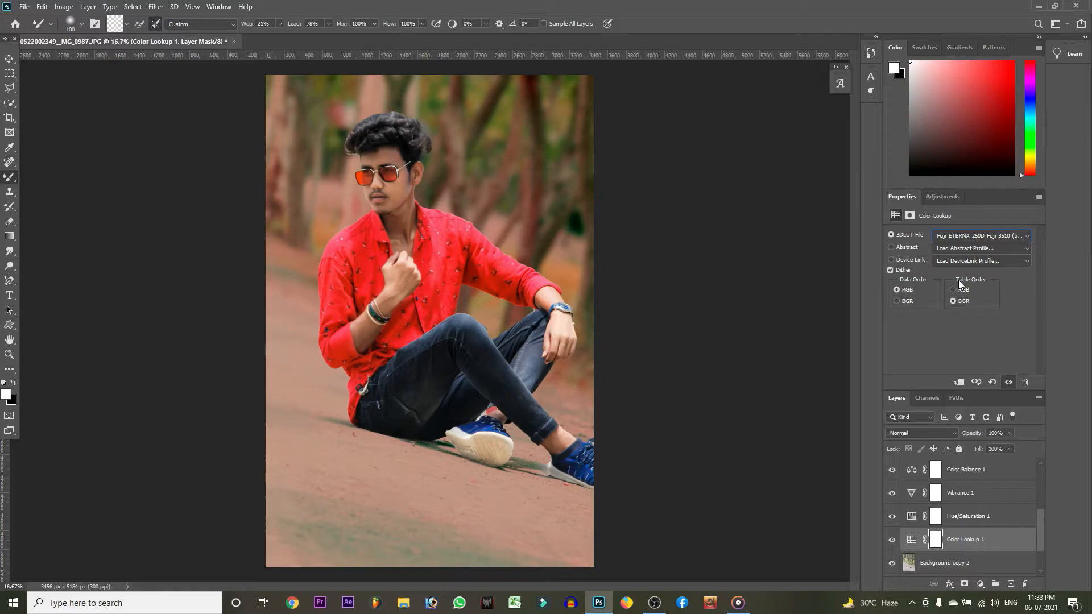
# Try RGB and BGR data and table orders for the Fuji ETERNA 250D Fuji 3510 LUT.
pyautogui.click(952, 290)
pyautogui.click(897, 302)
pyautogui.click(898, 290)
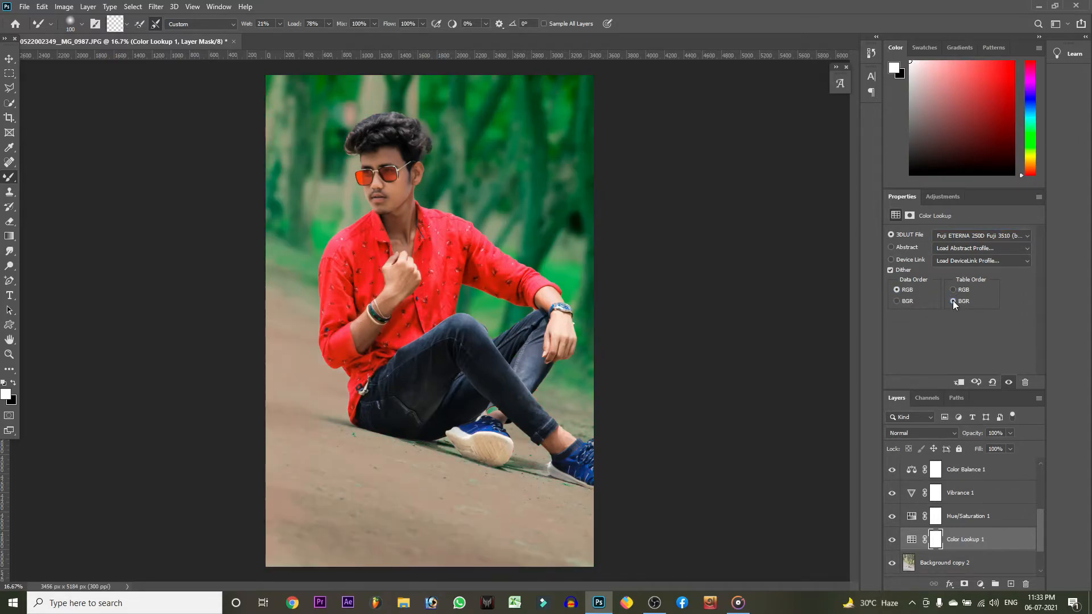
pyautogui.click(952, 300)
pyautogui.click(953, 290)
pyautogui.click(953, 302)
# Try further 3D LUTs on the background, from Fuji F125 Kodak 2393 through Kodak 5218 Kodak 2395.
pyautogui.click(1026, 235)
pyautogui.click(1027, 238)
pyautogui.click(1025, 234)
pyautogui.click(1025, 232)
pyautogui.press('Down')
pyautogui.press('Down')
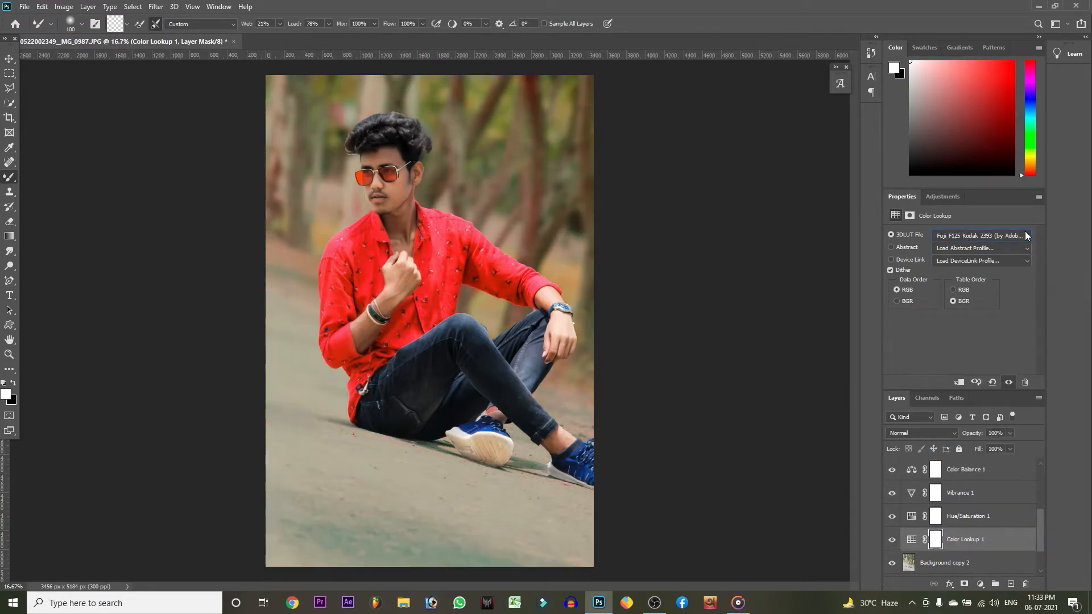
pyautogui.press('Down')
pyautogui.press('Down')
pyautogui.press('Down')
pyautogui.press('Down')
pyautogui.press('Down')
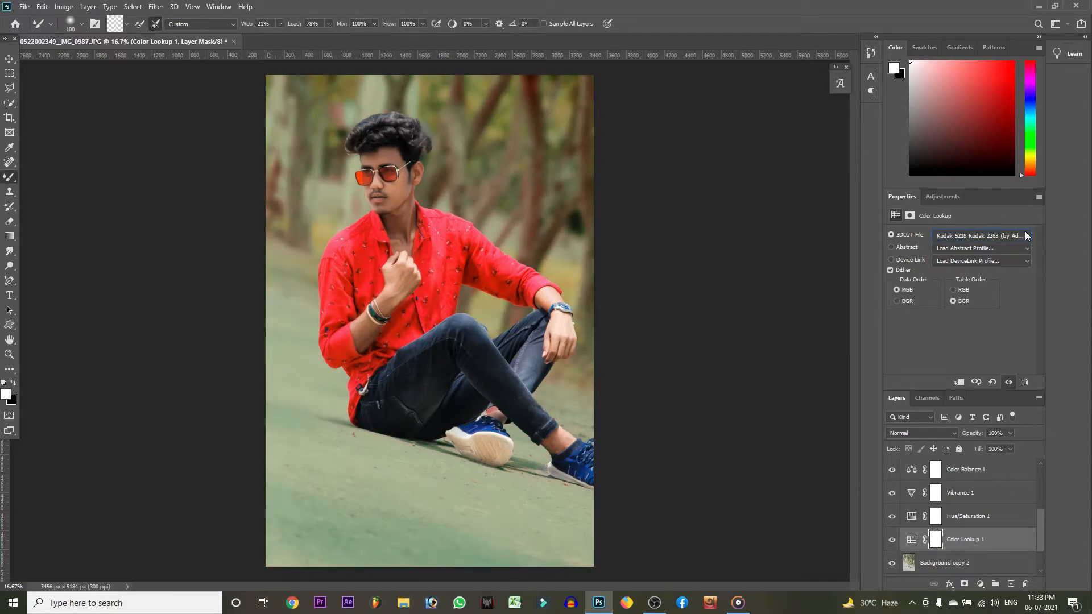
# Set the Color Lookup 1 layer to the LateSunset.3DL LUT after trying TensionGreen.3DL, and hide the layer.
pyautogui.click(1025, 233)
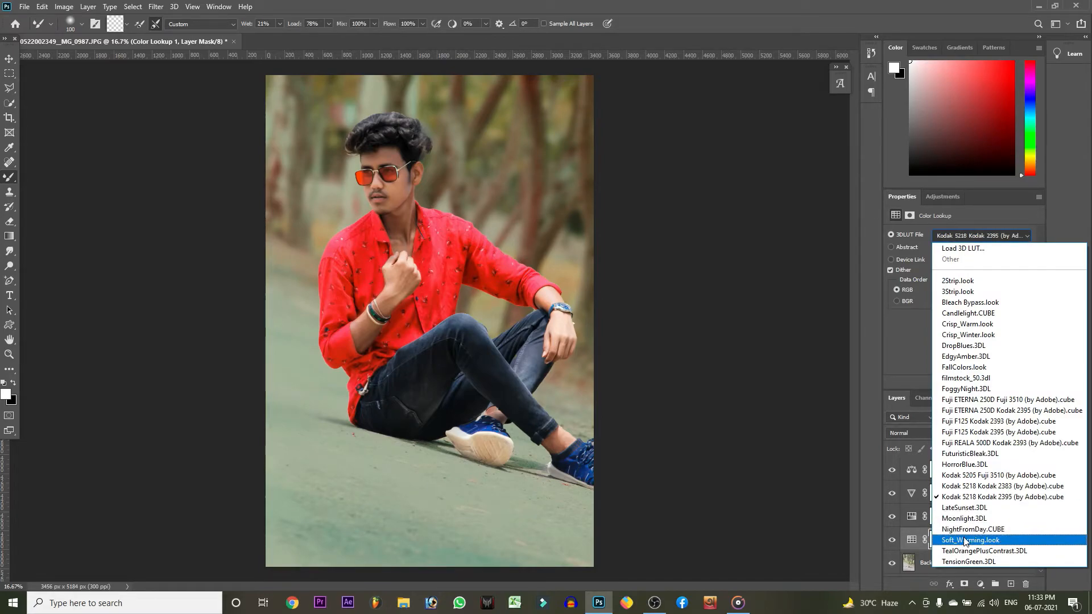
pyautogui.click(957, 508)
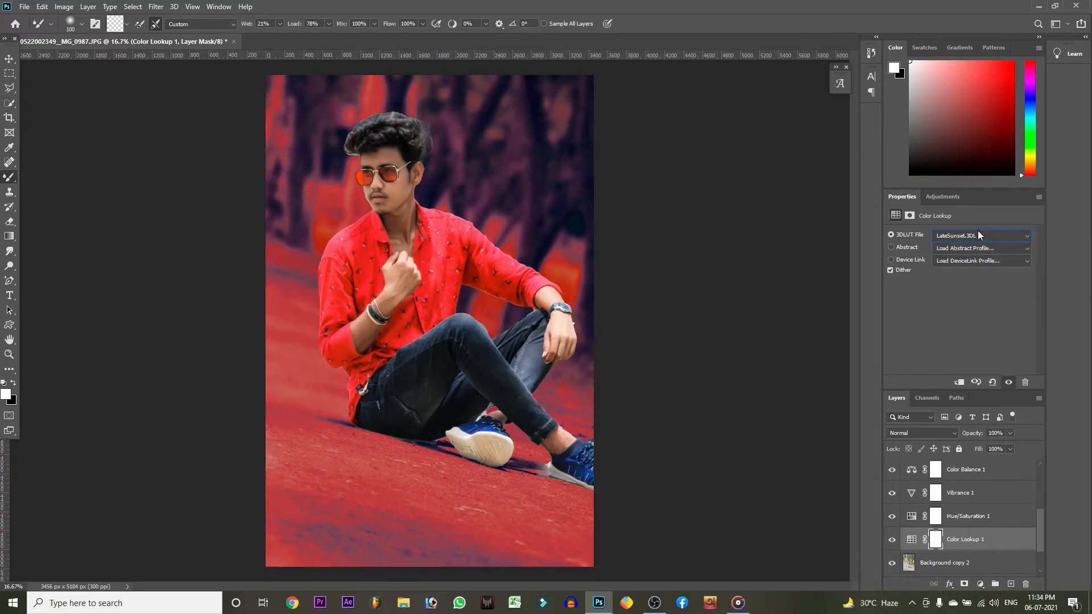
pyautogui.scroll(-5, 978, 230)
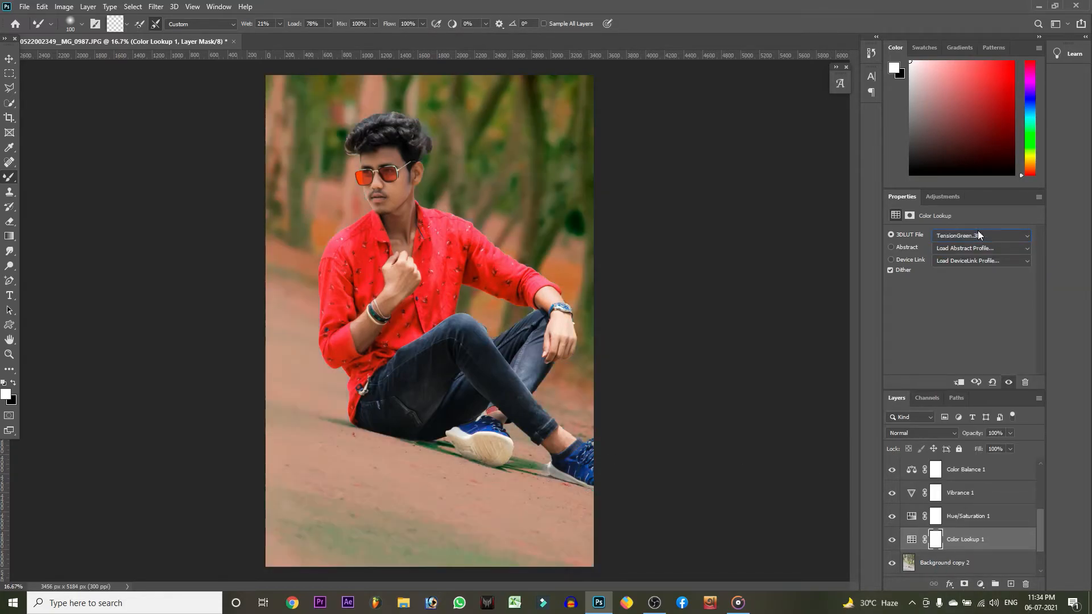
pyautogui.click(978, 230)
pyautogui.click(960, 508)
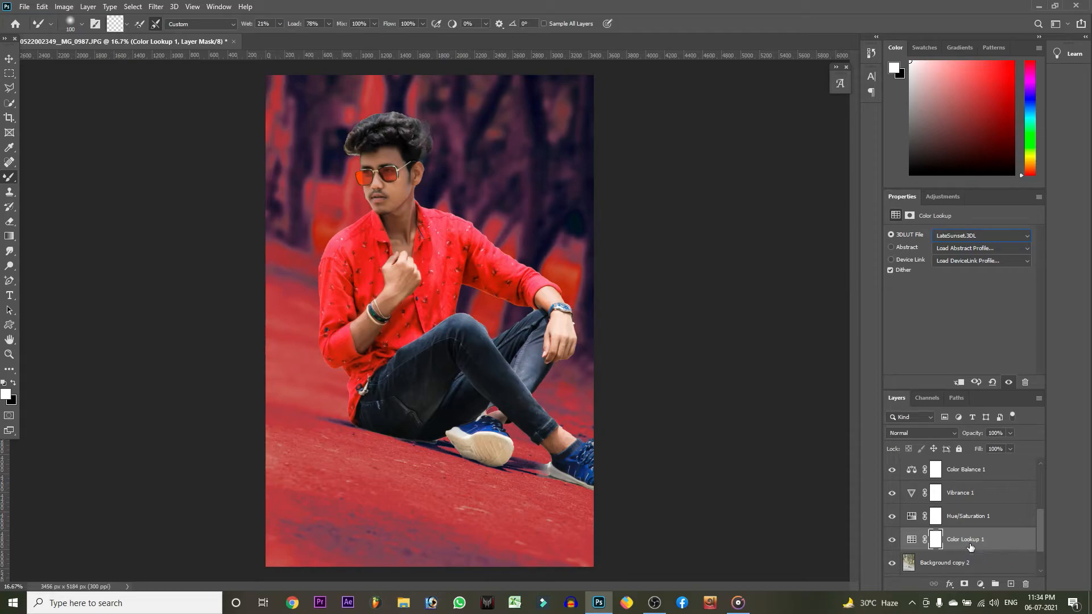
pyautogui.click(890, 540)
pyautogui.click(980, 584)
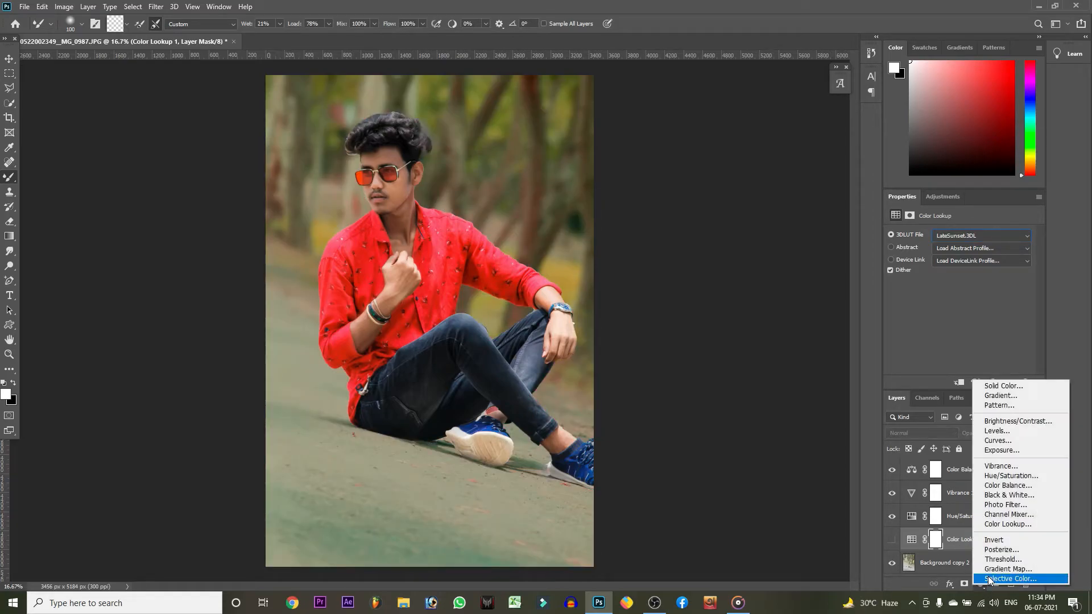
pyautogui.click(1002, 578)
pyautogui.hotkey('ctrl', 'z')
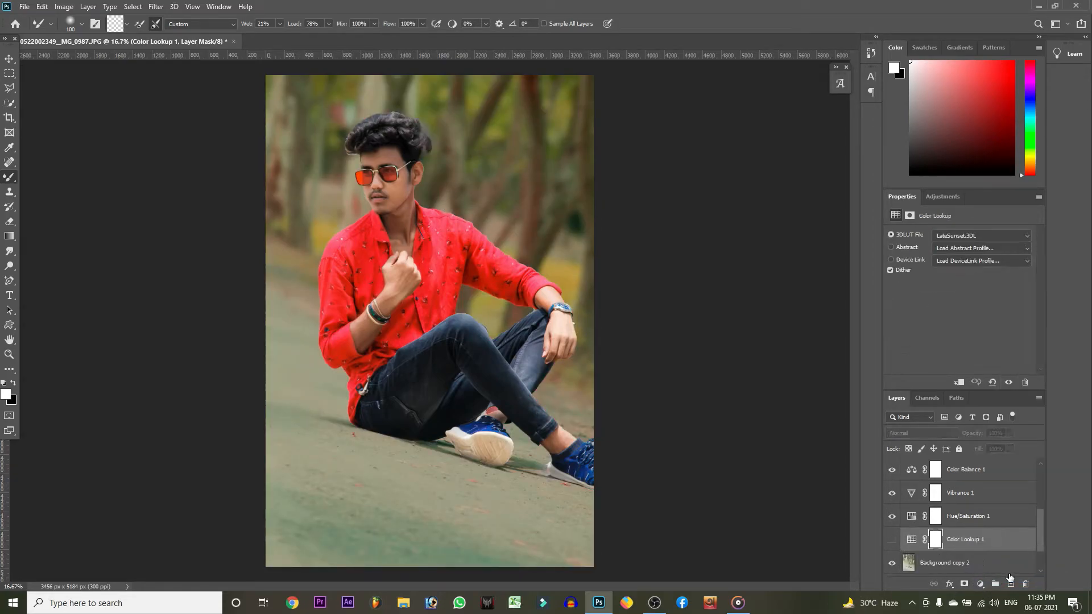
# Pause the background music and add a second Color Lookup adjustment layer above Color Lookup 1.
pyautogui.click(980, 584)
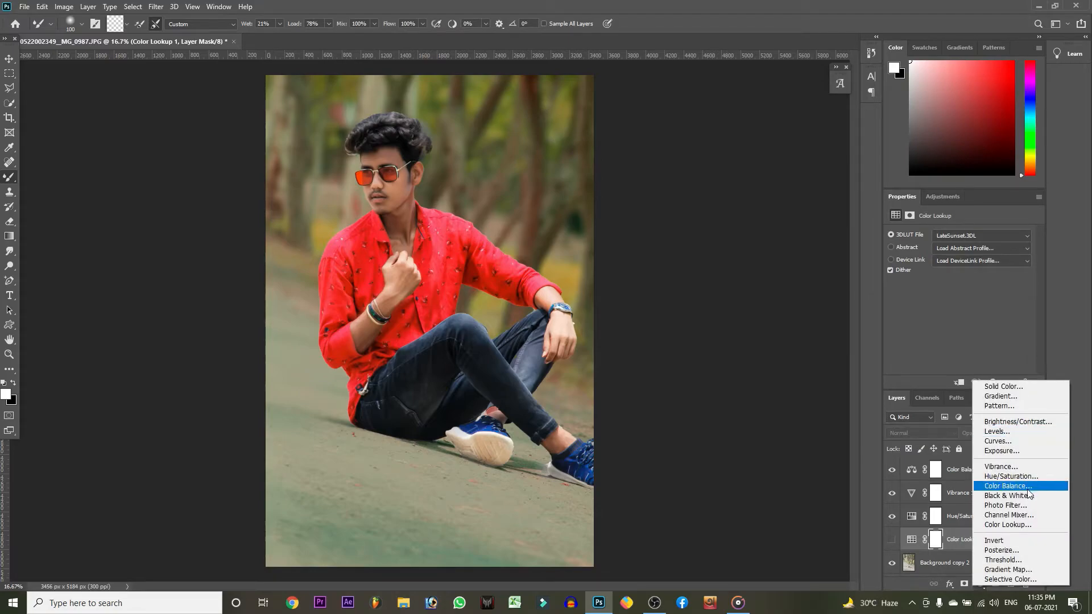
pyautogui.moveTo(736, 604)
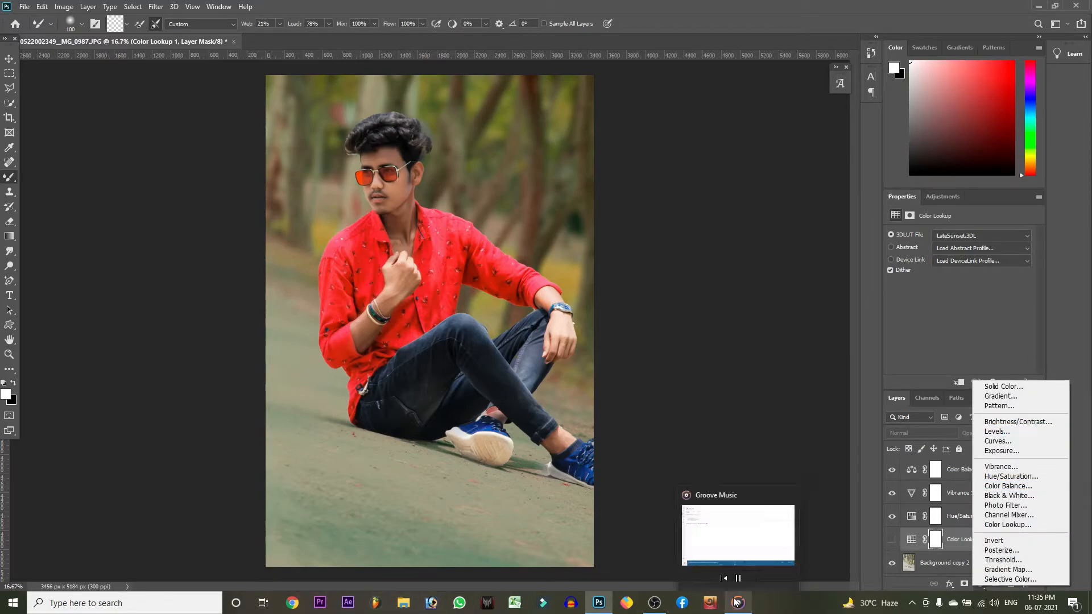
pyautogui.click(738, 579)
pyautogui.click(981, 585)
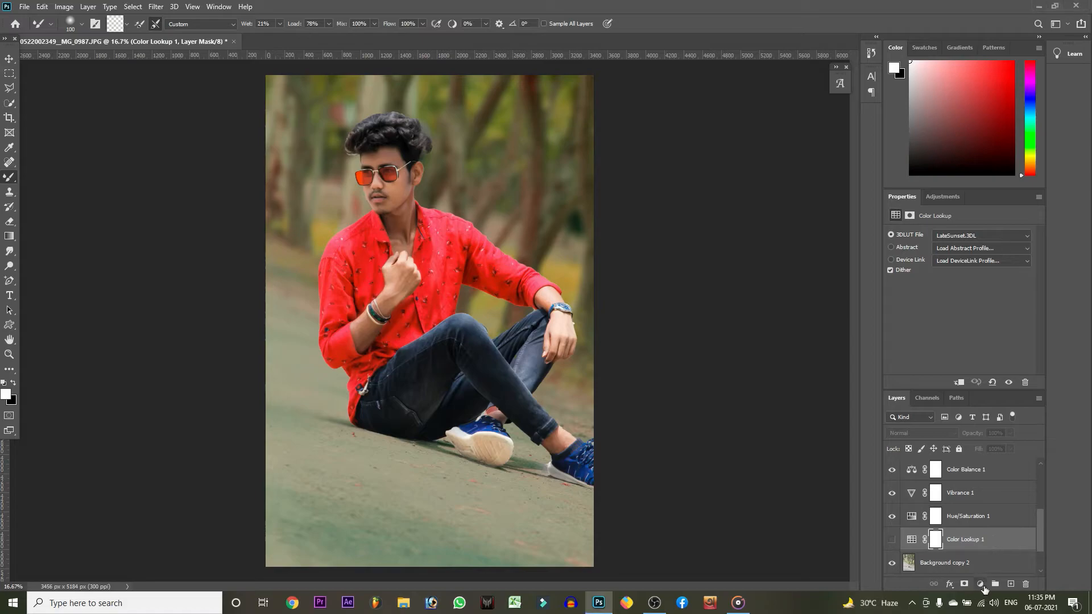
pyautogui.click(981, 587)
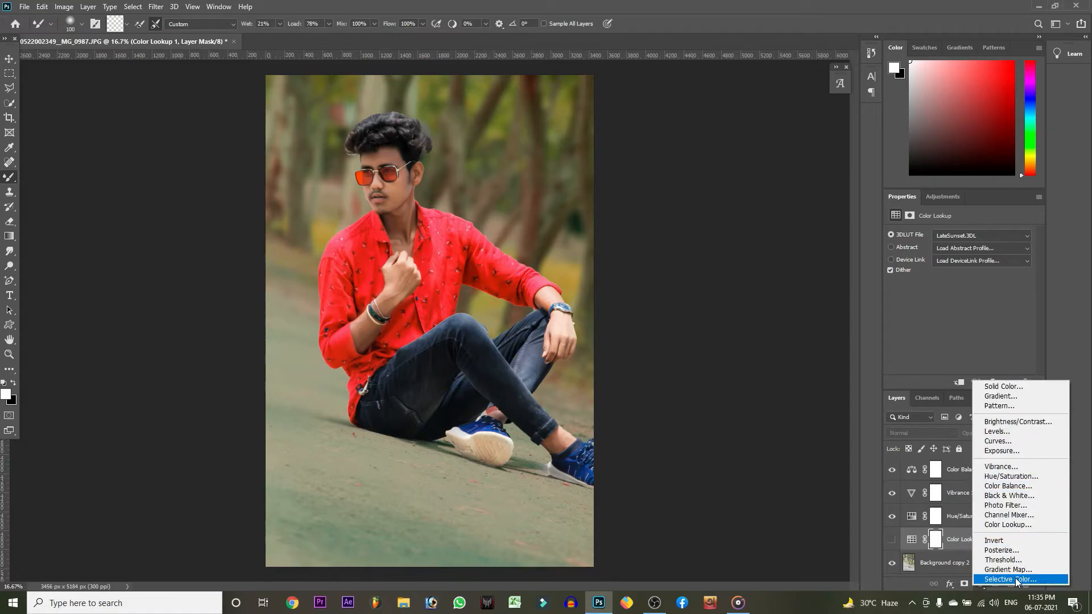
pyautogui.click(1004, 524)
# Try 3D LUTs on the Color Lookup 2 layer, including Kodak 5205 Fuji 3510 and LateSunset.3DL.
pyautogui.click(1011, 234)
pyautogui.click(984, 425)
pyautogui.press('Down')
pyautogui.press('Down')
pyautogui.press('Down')
pyautogui.press('Down')
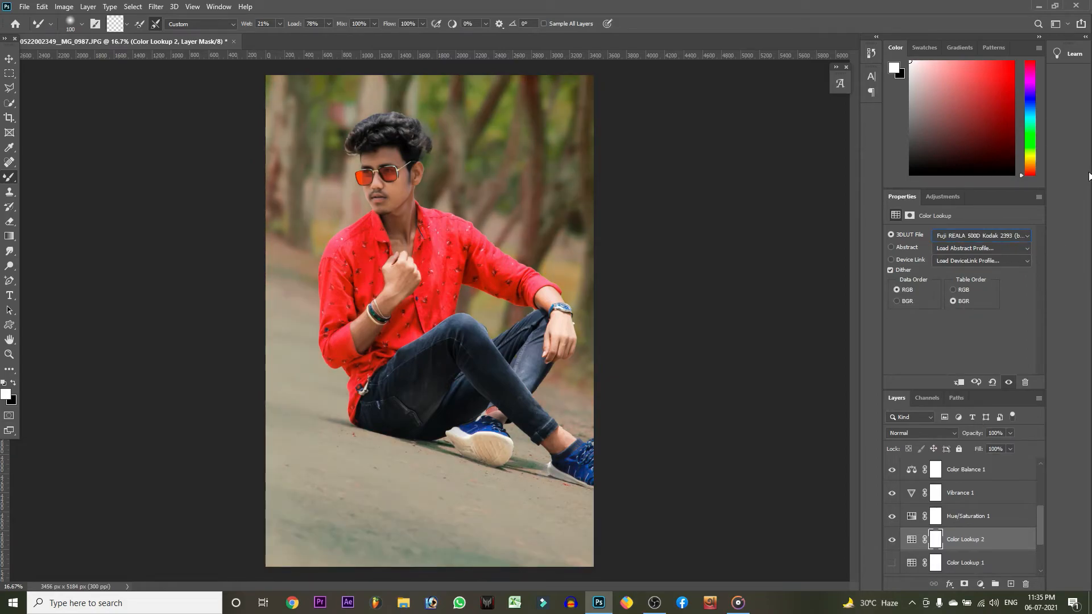
pyautogui.press('Down')
pyautogui.press('Down')
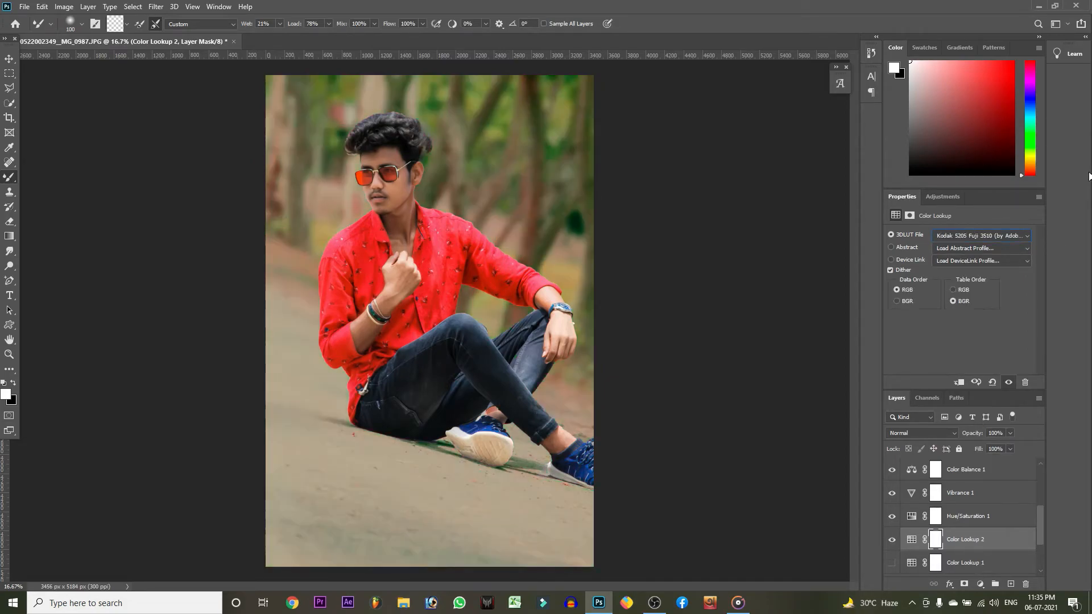
pyautogui.press('Down')
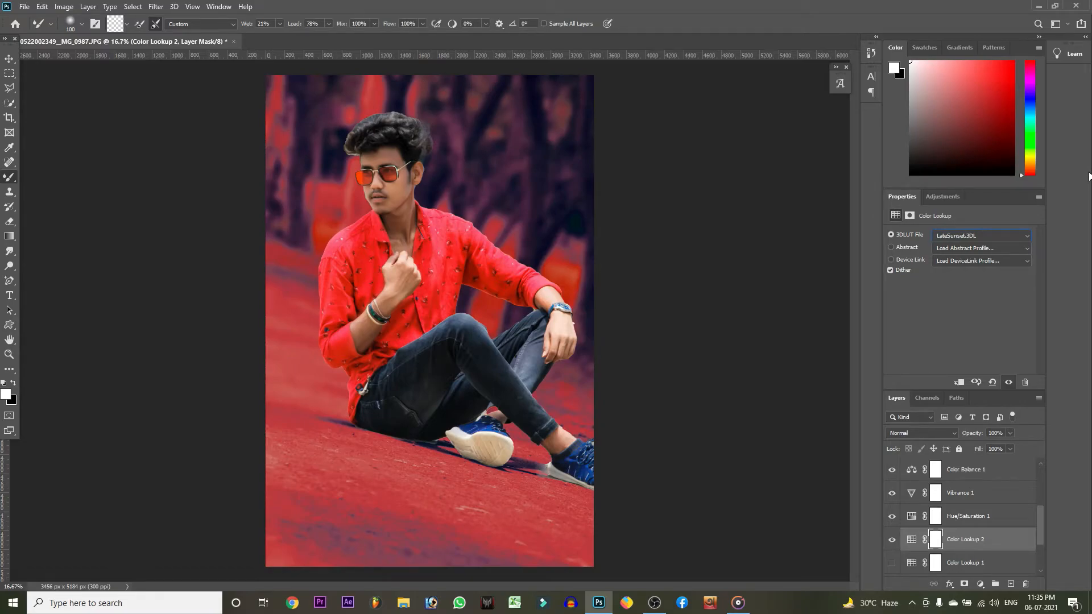
# Set the Color Lookup 2 layer to the Fuji REALA 500D Kodak 2393 LUT.
pyautogui.press('Up')
pyautogui.press('Up')
pyautogui.press('Up')
pyautogui.press('Up')
pyautogui.press('Up')
pyautogui.press('Up')
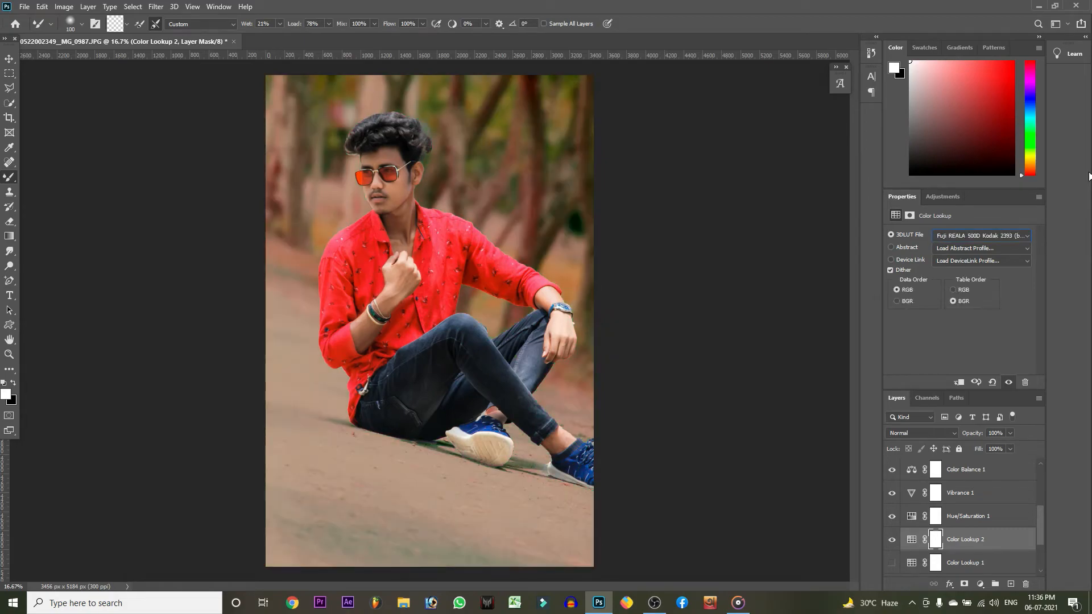
pyautogui.press('Up')
pyautogui.press('Down')
# Compare the background with each Color Lookup layer on and off, leaving both visible with the Color Lookup 1 mask selected.
pyautogui.click(892, 540)
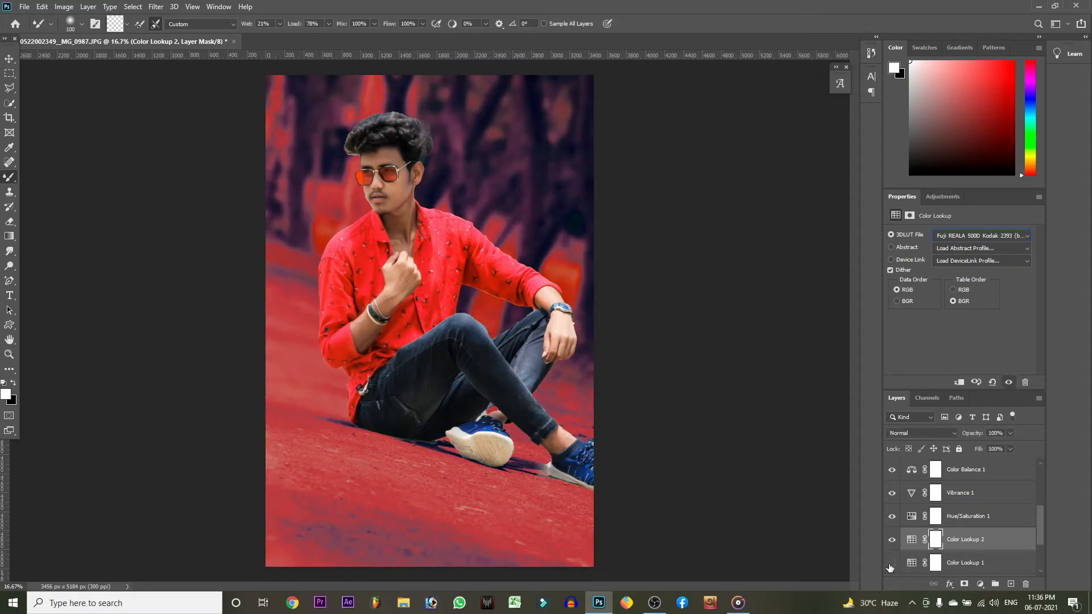
pyautogui.click(891, 564)
pyautogui.click(891, 564)
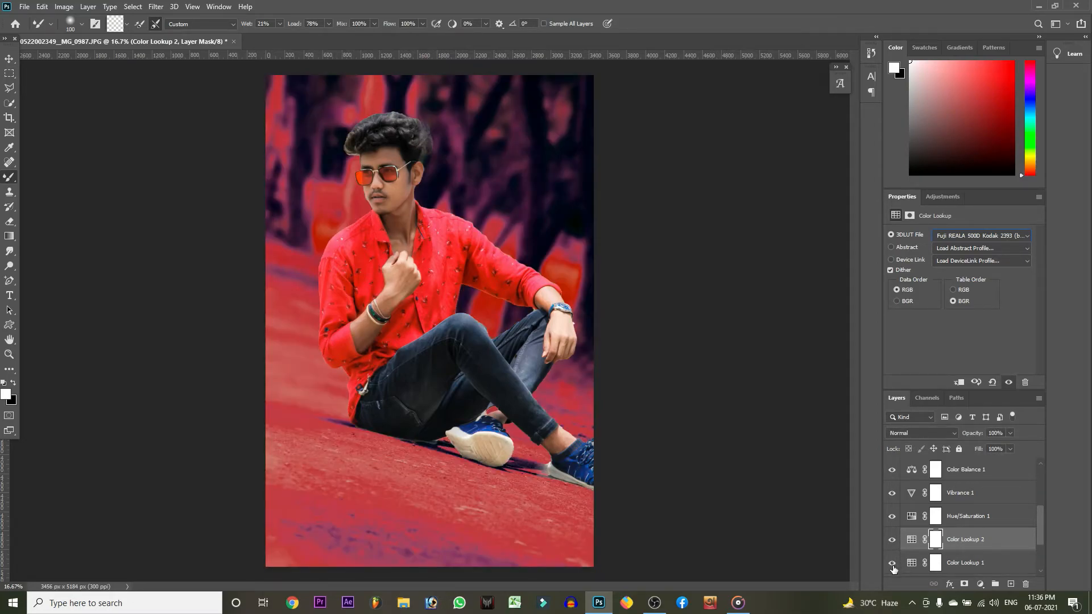
pyautogui.click(935, 563)
pyautogui.click(893, 563)
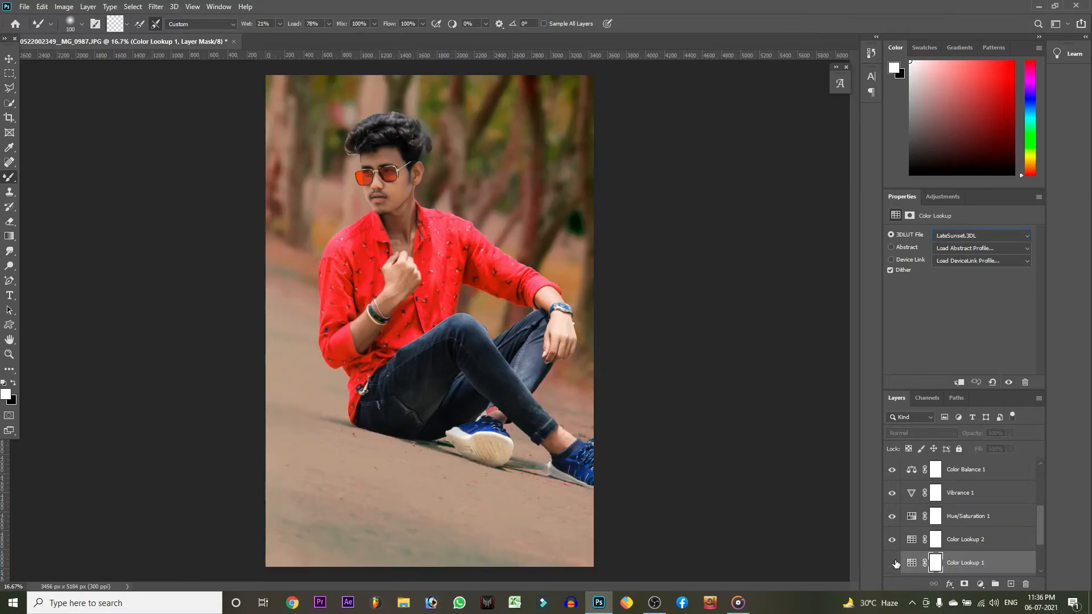
pyautogui.click(892, 563)
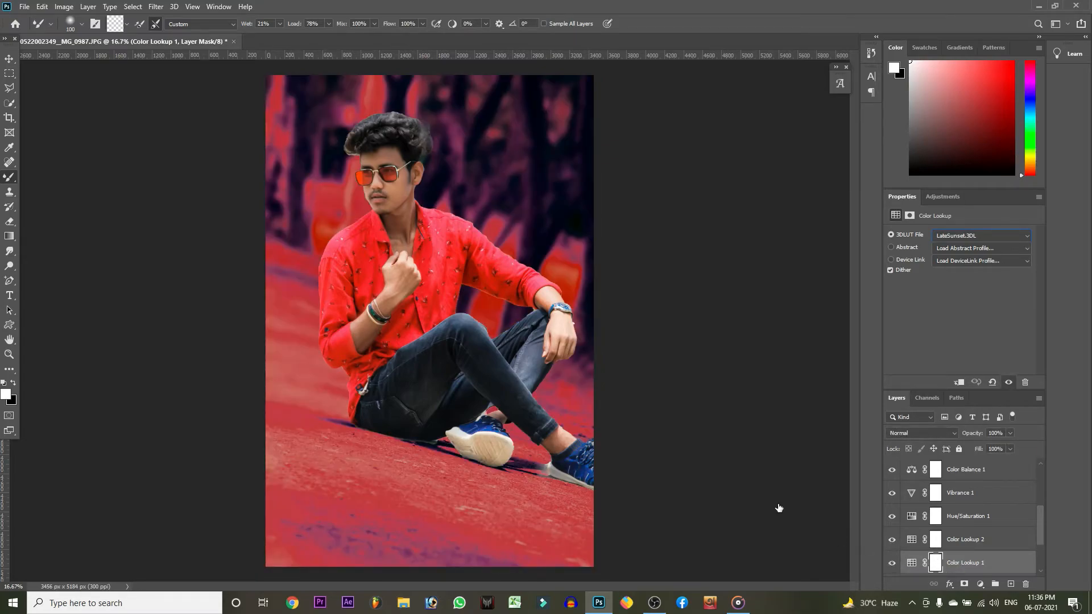
# Mask the LateSunset look off the trees behind the subject with a black 1200 px brush, and compare the result.
pyautogui.rightClick(11, 181)
pyautogui.click(46, 175)
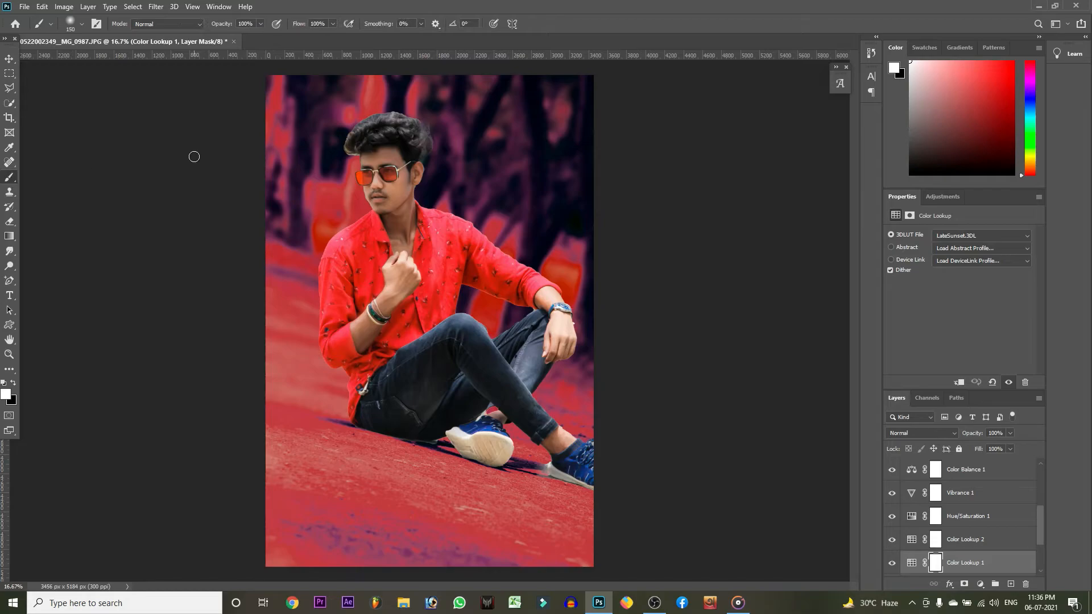
pyautogui.click(13, 382)
pyautogui.press(']')
pyautogui.press(']')
pyautogui.press(']')
pyautogui.press(']')
pyautogui.moveTo(278, 111)
pyautogui.mouseDown()
pyautogui.moveTo(529, 107)
pyautogui.moveTo(285, 115)
pyautogui.moveTo(540, 283)
pyautogui.moveTo(620, 275)
pyautogui.moveTo(547, 243)
pyautogui.moveTo(643, 345)
pyautogui.moveTo(545, 210)
pyautogui.moveTo(491, 254)
pyautogui.moveTo(502, 265)
pyautogui.moveTo(572, 179)
pyautogui.moveTo(344, 79)
pyautogui.moveTo(368, 230)
pyautogui.moveTo(638, 360)
pyautogui.mouseUp()
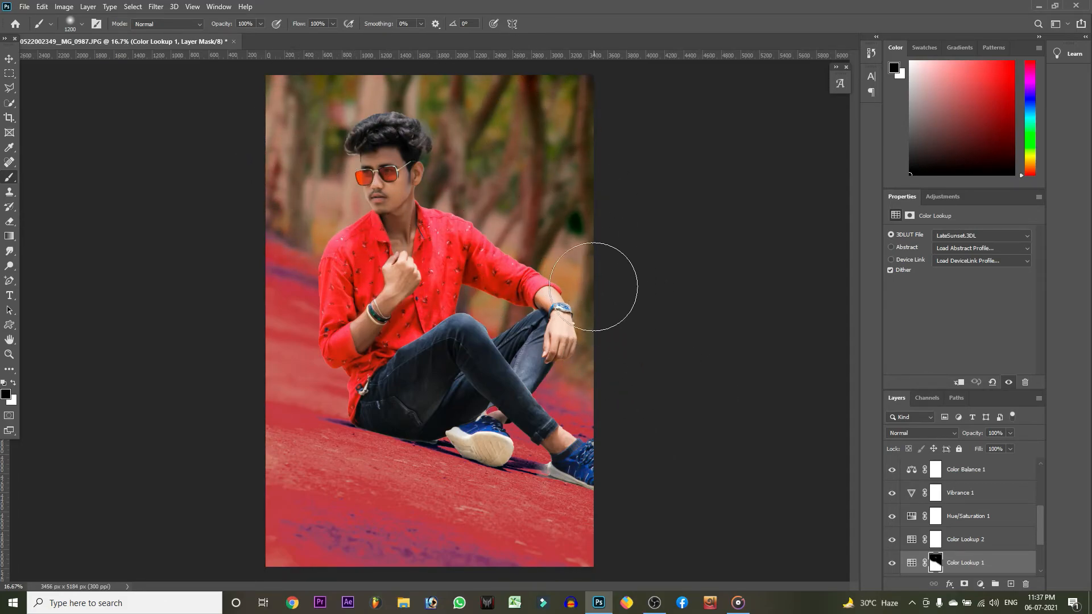
pyautogui.click(892, 564)
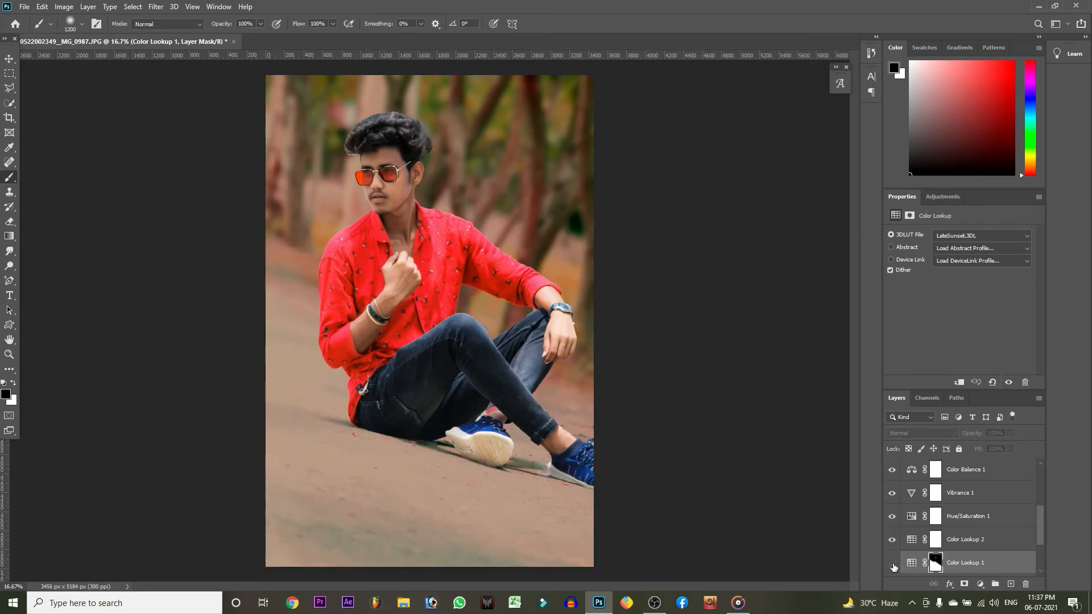
pyautogui.click(892, 563)
# Try the RGB table order and the BGR data order on the Color Lookup 2 layer.
pyautogui.click(911, 539)
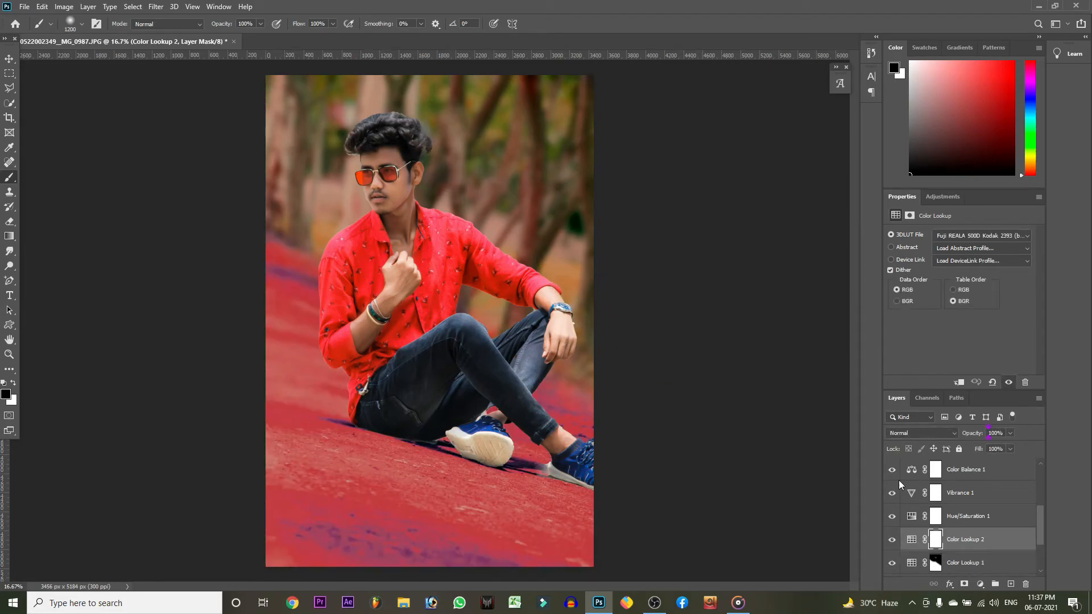
pyautogui.click(953, 290)
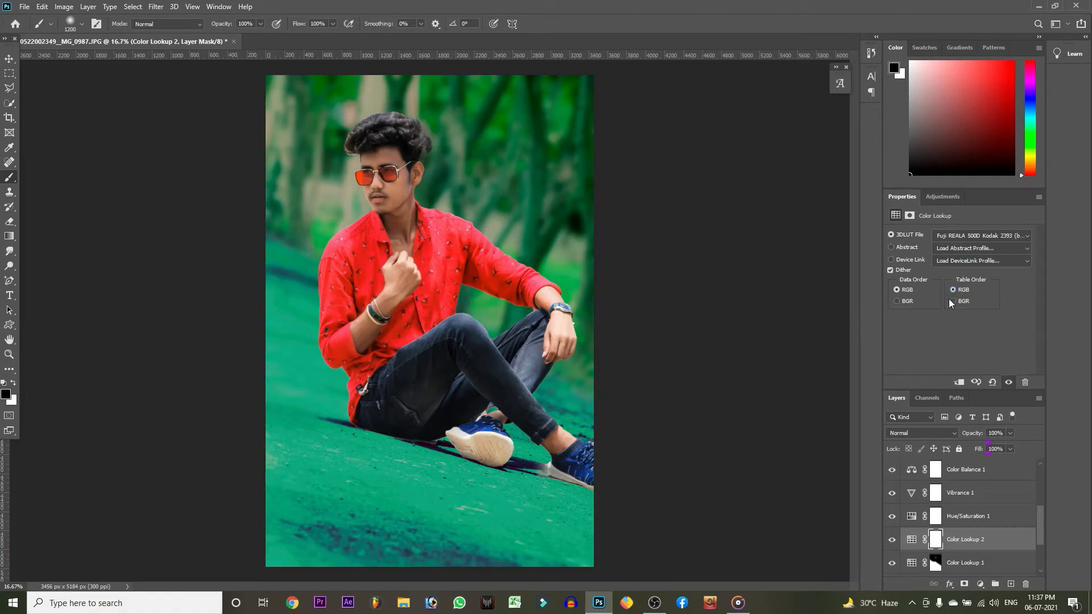
pyautogui.click(895, 301)
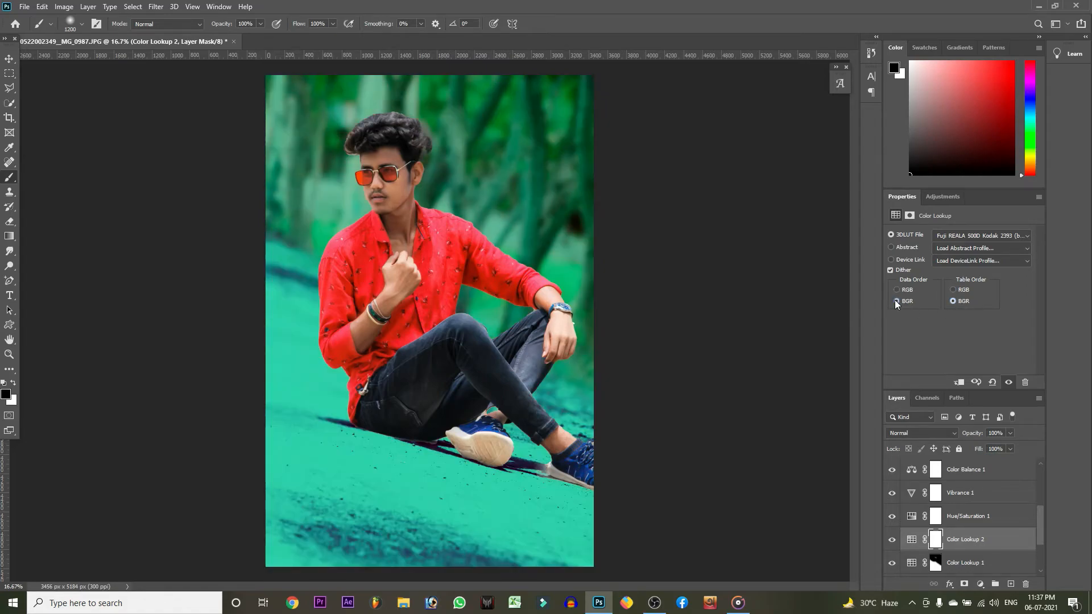
pyautogui.click(895, 295)
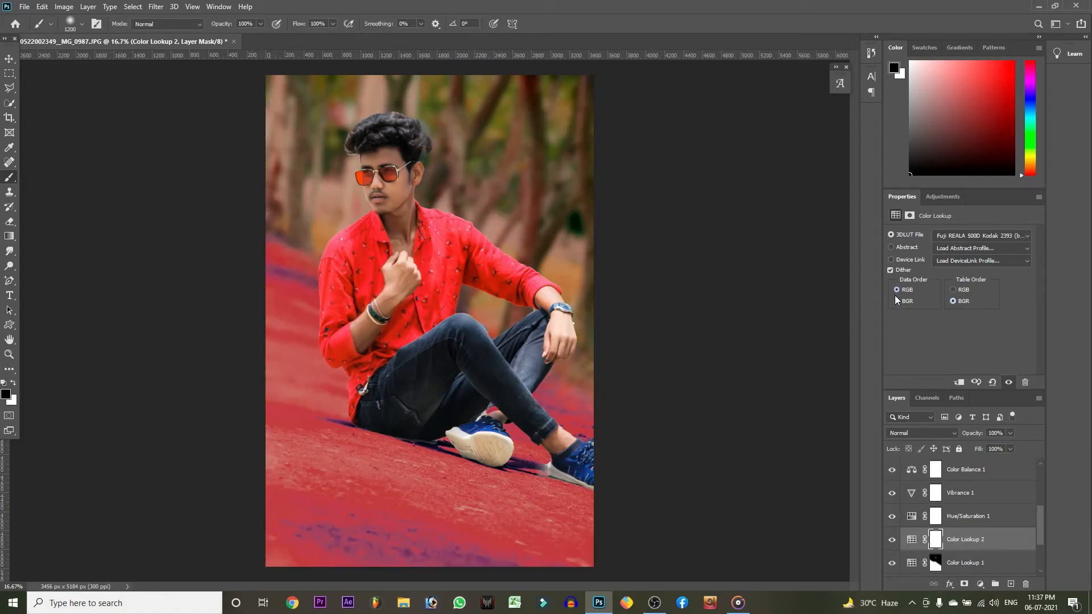
# Group the Color Lookup 1 and Color Lookup 2 layers together.
pyautogui.click(991, 568)
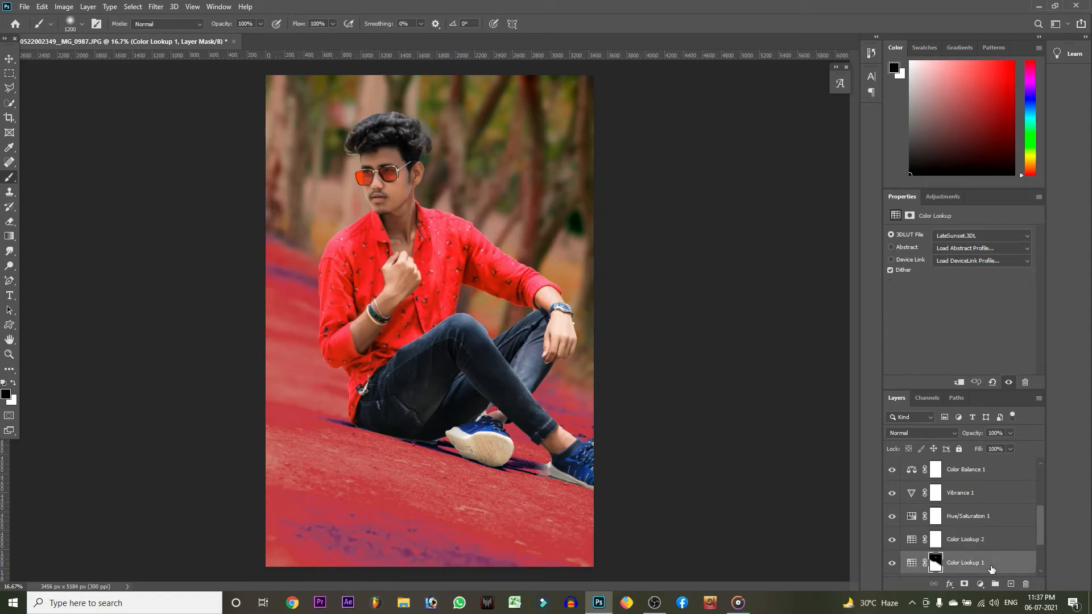
pyautogui.keyDown('ctrl'); pyautogui.click(981, 542); pyautogui.keyUp('ctrl')
pyautogui.hotkey('ctrl', 'g')
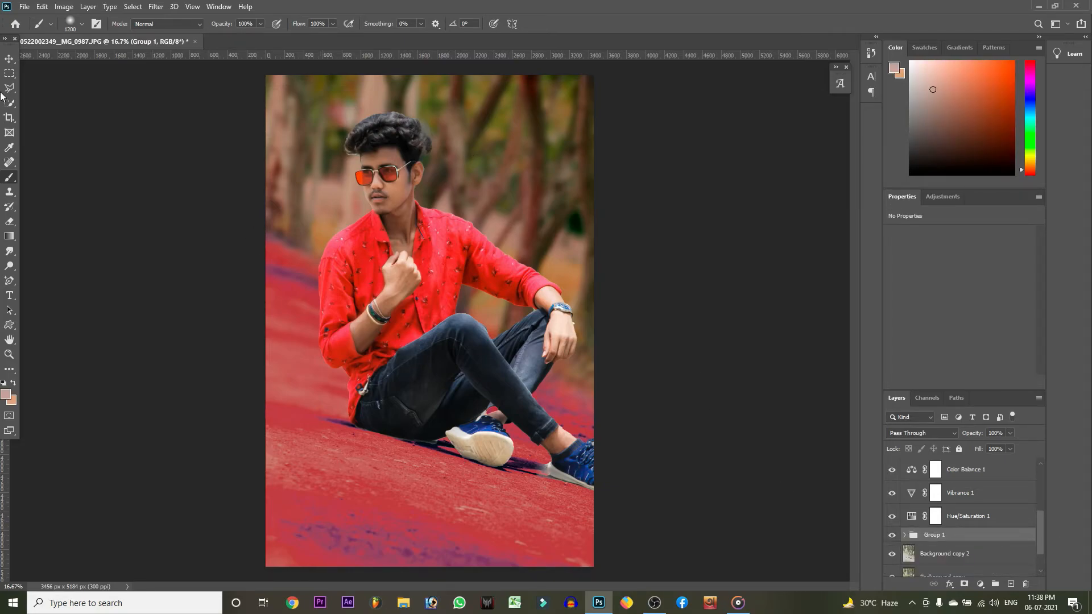
# Erase the leftover edge beside the front shoe's toe on the Selective Color 2 copy layer with a soft 125 px Eraser.
pyautogui.click(8, 58)
pyautogui.keyDown('ctrl'); pyautogui.click(405, 201); pyautogui.keyUp('ctrl')
pyautogui.hotkey('ctrl', '+')
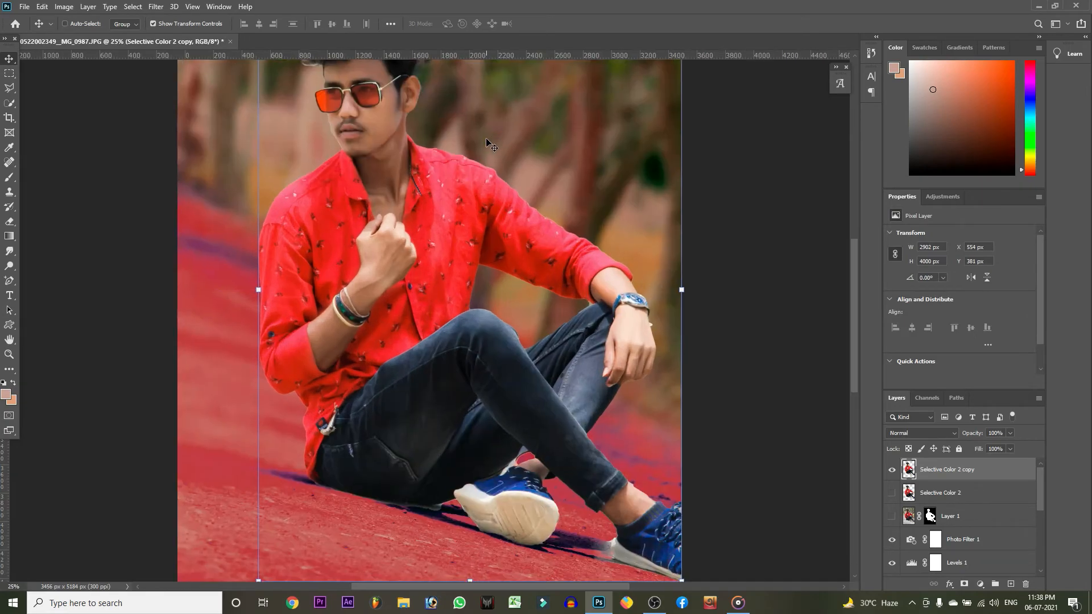
pyautogui.hotkey('ctrl', '+')
pyautogui.hotkey('ctrl', '+')
pyautogui.moveTo(504, 388); pyautogui.dragTo(404, 7)
pyautogui.keyDown('ctrl'); pyautogui.click(587, 456); pyautogui.keyUp('ctrl')
pyautogui.click(9, 222)
pyautogui.scroll(5, 957, 487)
pyautogui.click(959, 473)
pyautogui.moveTo(689, 418)
pyautogui.mouseDown()
pyautogui.moveTo(663, 381)
pyautogui.moveTo(668, 359)
pyautogui.mouseUp()
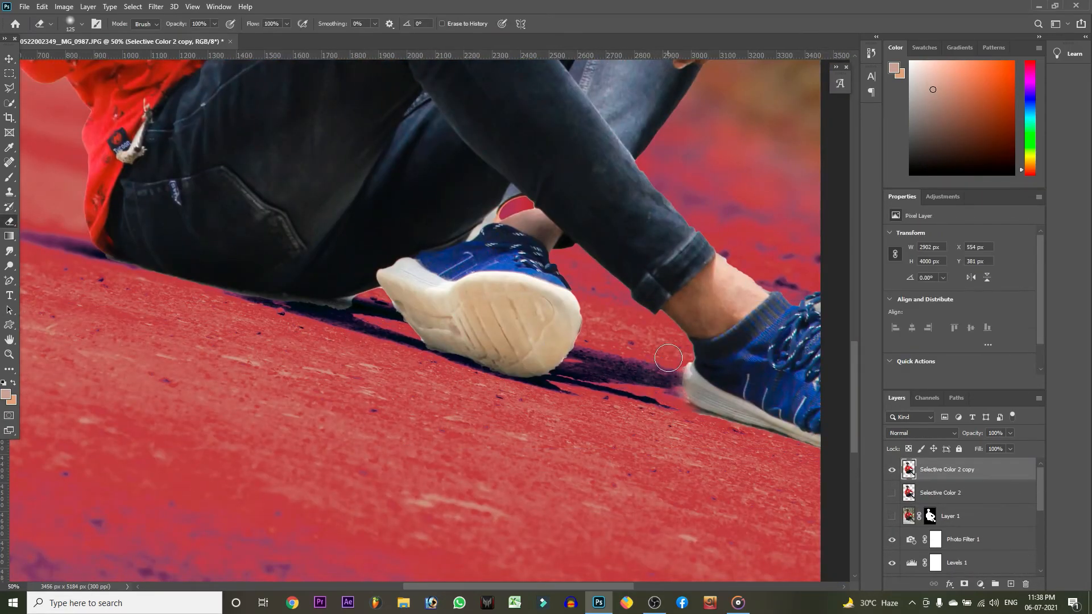
pyautogui.hotkey('ctrl', '-')
pyautogui.hotkey('ctrl', '-')
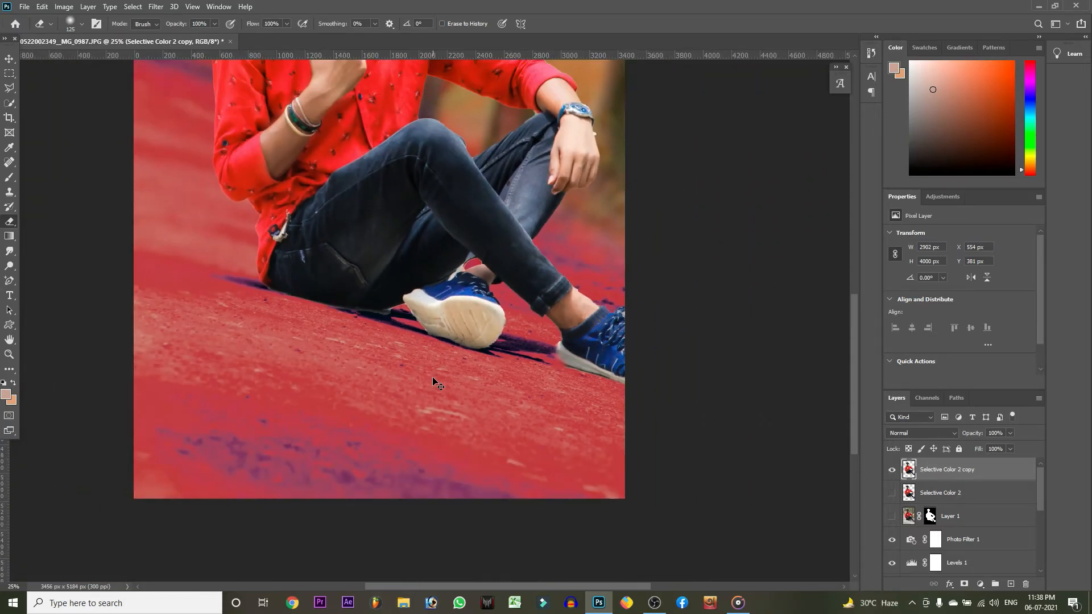
# Erase the pale fringe under the seat of the jeans beside the raised shoe sole.
pyautogui.hotkey('ctrl', '+')
pyautogui.hotkey('ctrl', '+')
pyautogui.hotkey('ctrl', '+')
pyautogui.moveTo(324, 311); pyautogui.dragTo(259, 316)
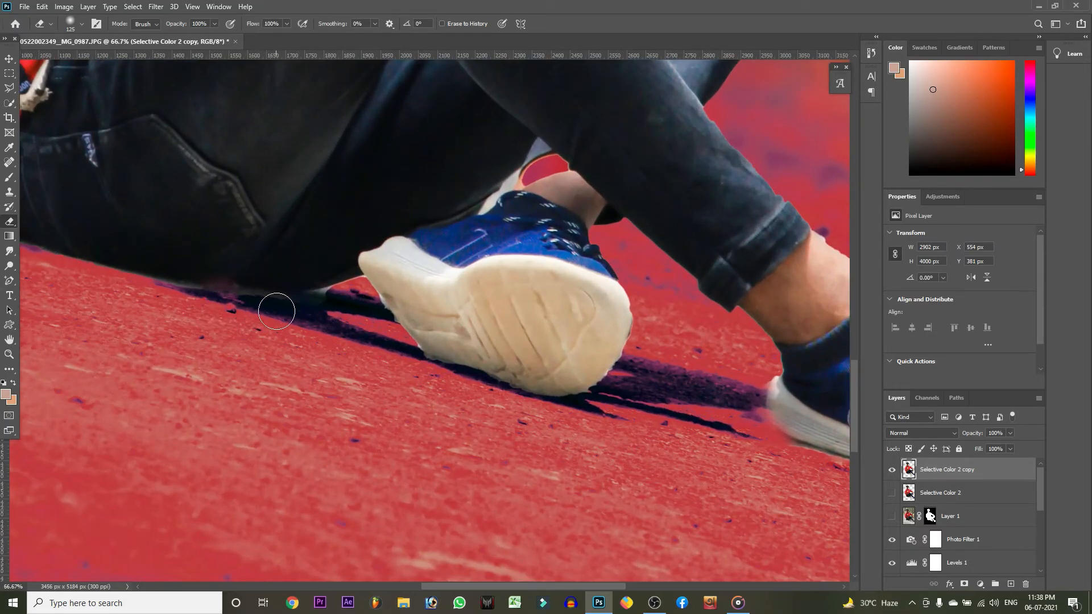
pyautogui.moveTo(334, 306); pyautogui.dragTo(168, 298)
pyautogui.hotkey('ctrl', '-')
pyautogui.hotkey('ctrl', '-')
pyautogui.hotkey('ctrl', '-')
pyautogui.hotkey('ctrl', '-')
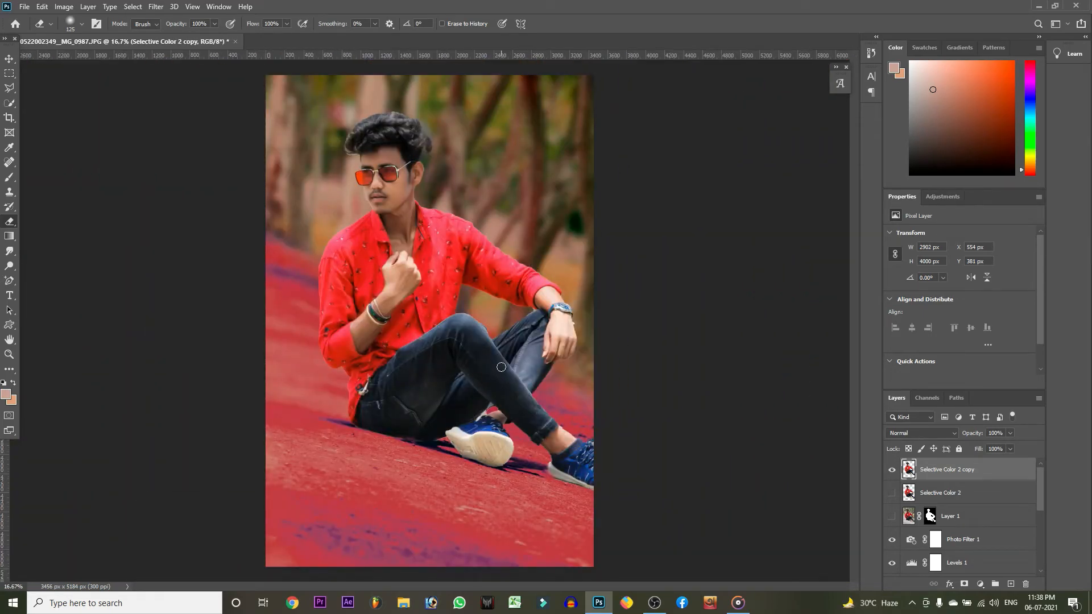
# Try erasing the light fringe beside the forehead and the stray hair behind the head on the Selective Color 2 copy layer.
pyautogui.click(2, 179)
pyautogui.click(10, 222)
pyautogui.hotkey('ctrl', '+')
pyautogui.hotkey('ctrl', '+')
pyautogui.hotkey('ctrl', '+')
pyautogui.hotkey('ctrl', '+')
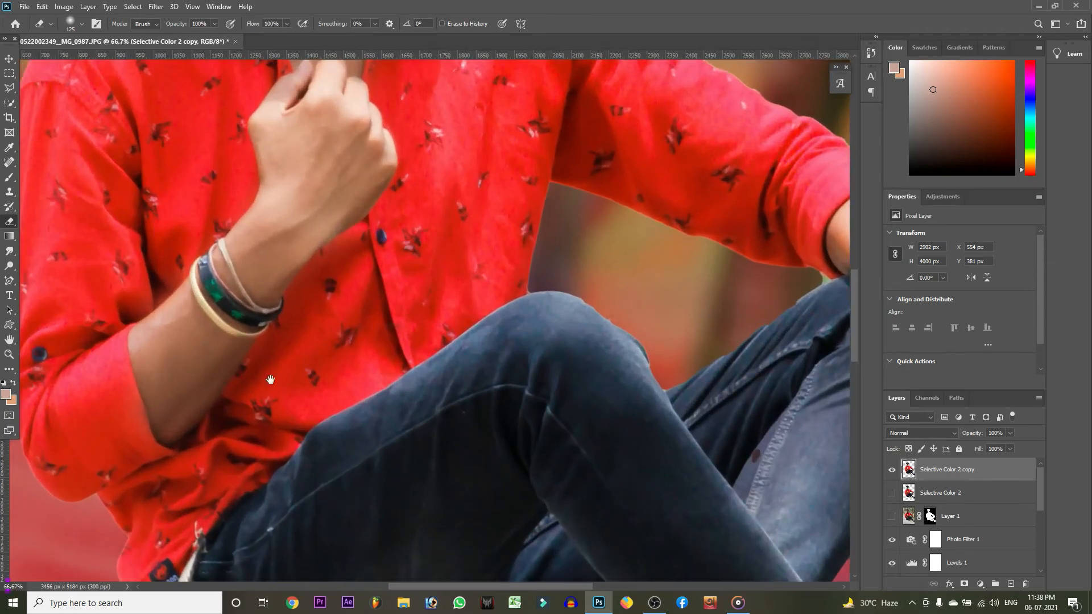
pyautogui.moveTo(288, 108); pyautogui.dragTo(305, 341)
pyautogui.moveTo(297, 187); pyautogui.dragTo(298, 322)
pyautogui.moveTo(299, 71); pyautogui.dragTo(302, 307)
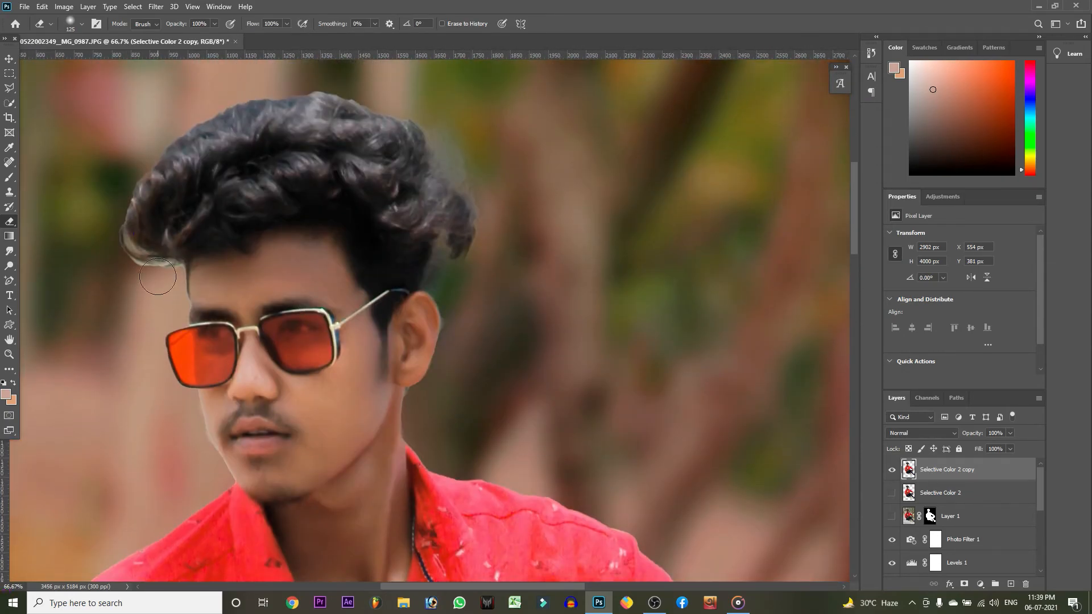
pyautogui.moveTo(136, 270)
pyautogui.mouseDown()
pyautogui.moveTo(134, 261)
pyautogui.moveTo(157, 279)
pyautogui.mouseUp()
pyautogui.moveTo(449, 265)
pyautogui.mouseDown()
pyautogui.moveTo(469, 187)
pyautogui.moveTo(476, 211)
pyautogui.moveTo(447, 252)
pyautogui.mouseUp()
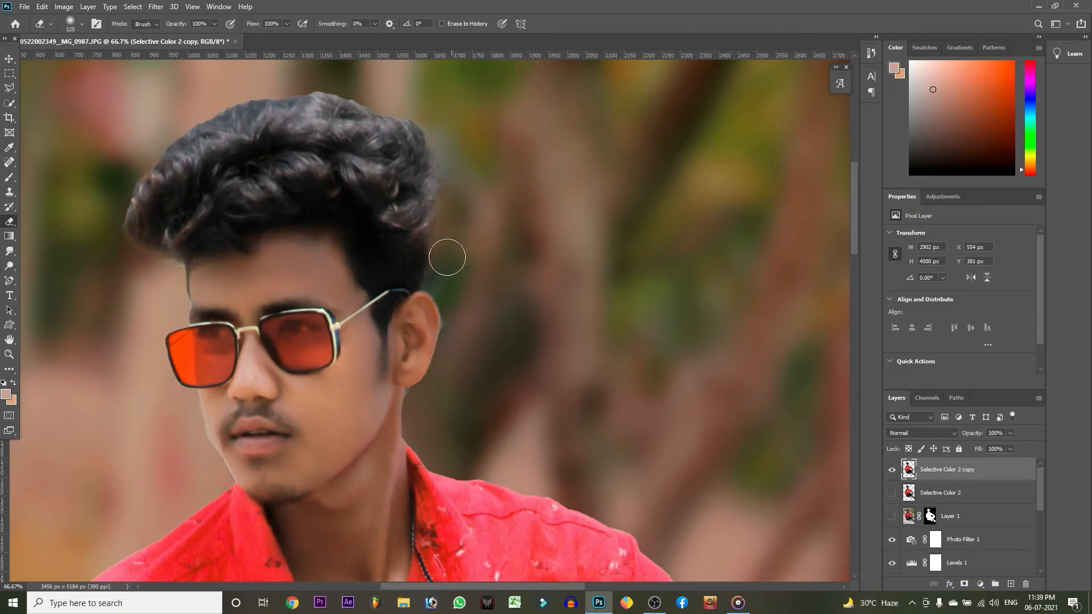
pyautogui.hotkey('ctrl', 'z')
pyautogui.hotkey('ctrl', 'z')
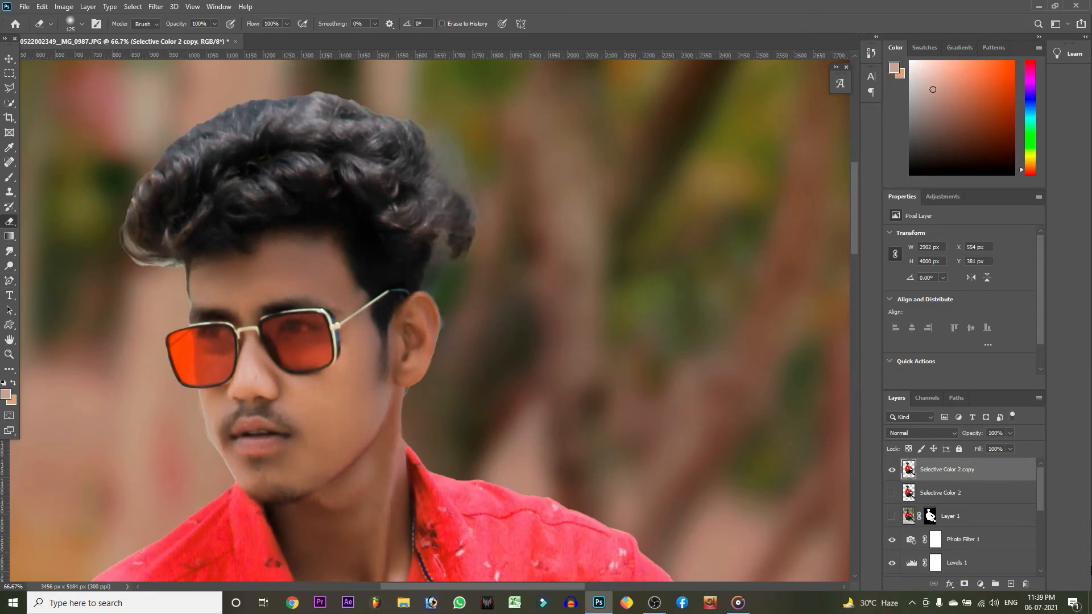
# Duplicate the Selective Color 2 copy layer, hide the original, and erase the hair fringe by the forehead and behind the head.
pyautogui.hotkey('ctrl', 'j')
pyautogui.moveTo(128, 267); pyautogui.dragTo(170, 262)
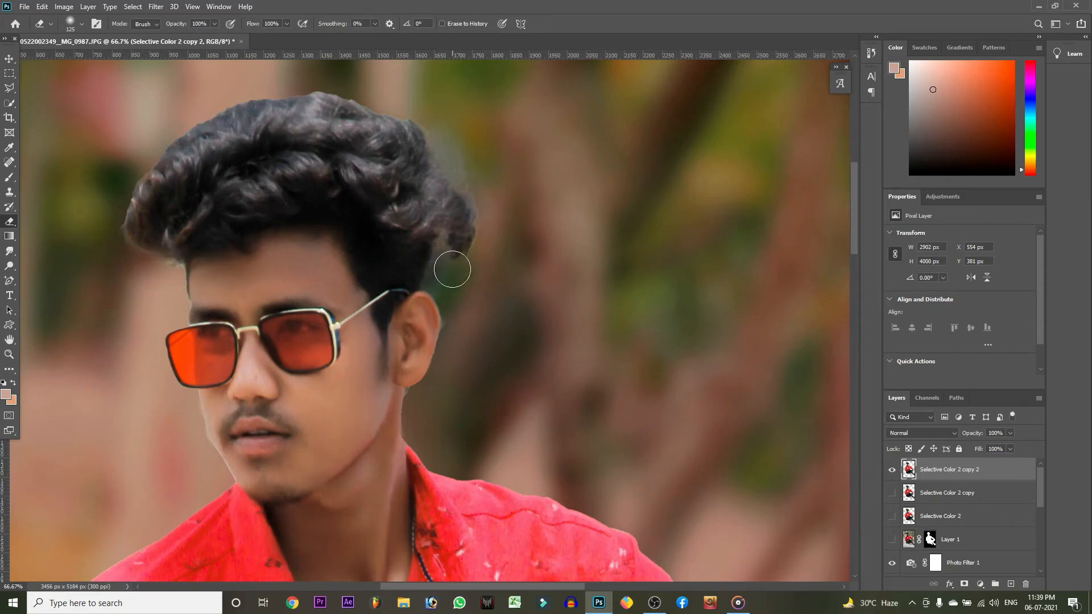
pyautogui.moveTo(453, 268); pyautogui.dragTo(470, 203)
# Smudge the front and upper hair edges into soft strands with an 80 px textured brush at 48% strength, rotating the canvas as needed.
pyautogui.click(9, 252)
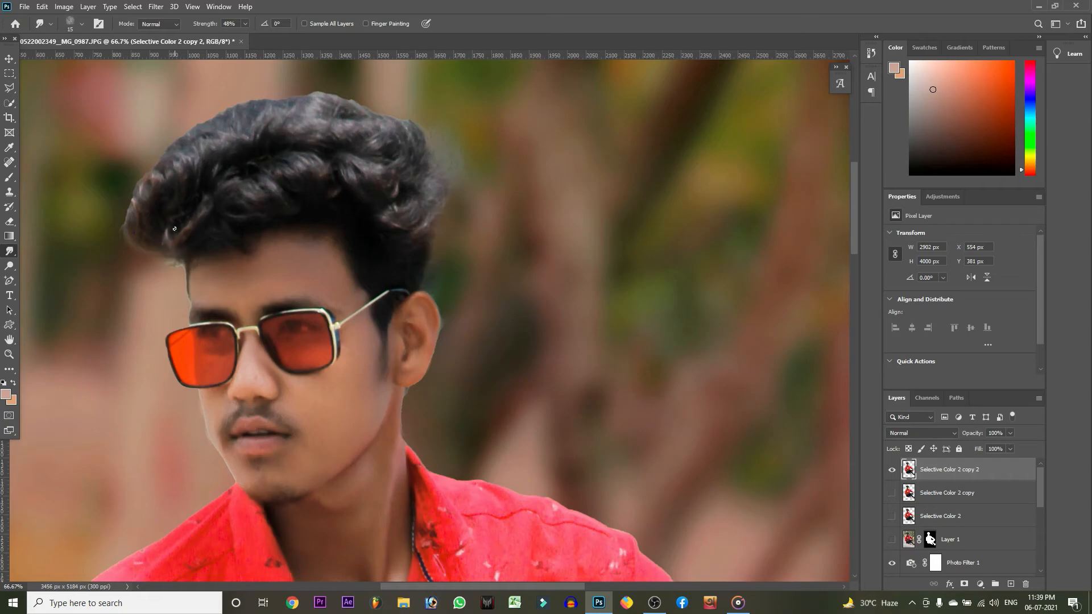
pyautogui.press('r')
pyautogui.moveTo(154, 238); pyautogui.dragTo(420, 149)
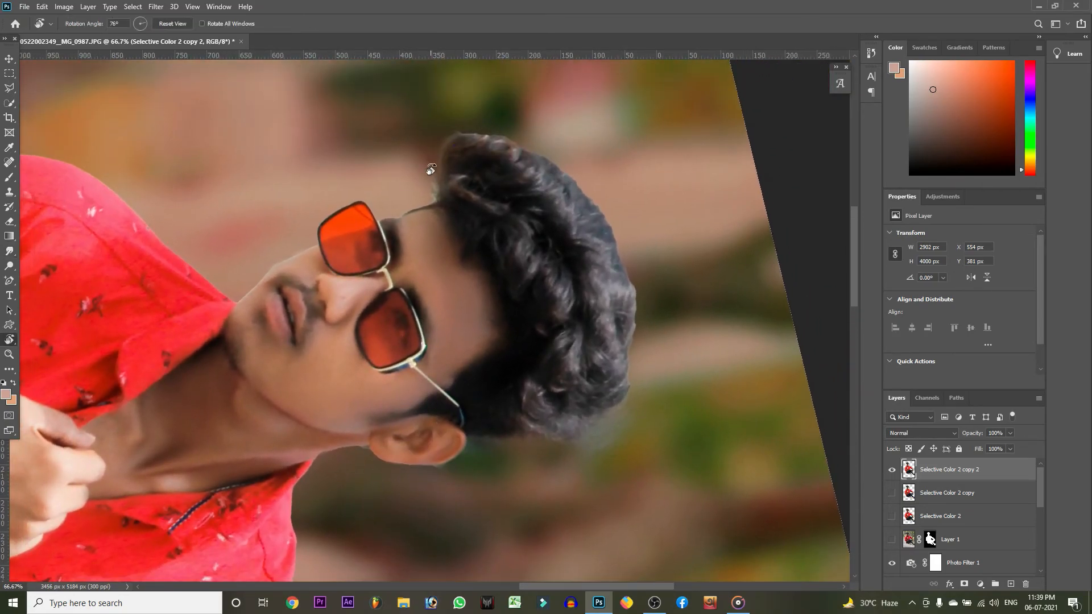
pyautogui.click(9, 251)
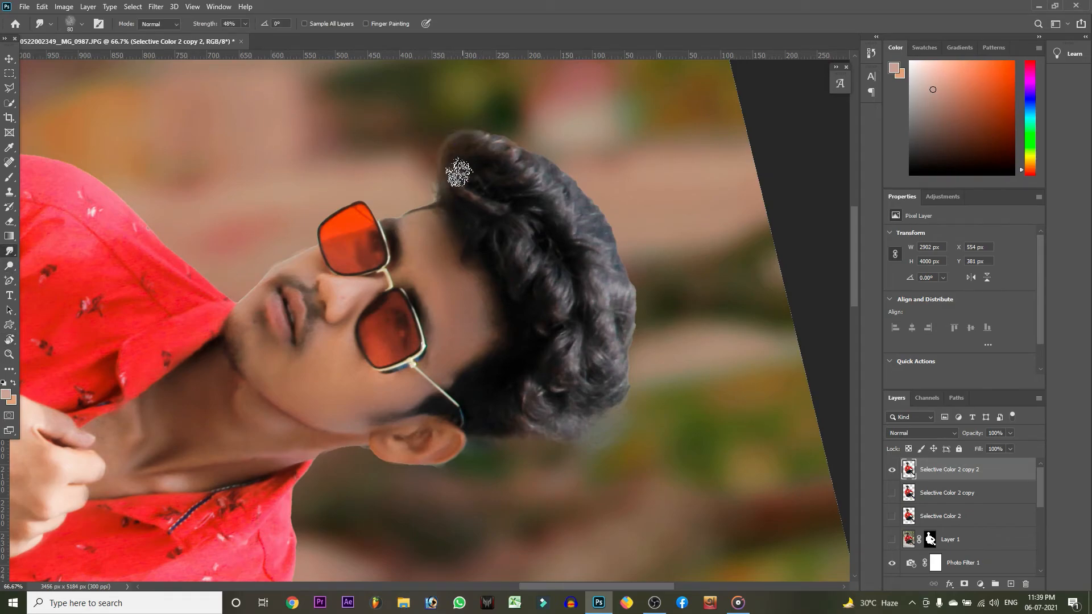
pyautogui.moveTo(455, 127)
pyautogui.mouseDown()
pyautogui.moveTo(477, 149)
pyautogui.moveTo(512, 154)
pyautogui.mouseUp()
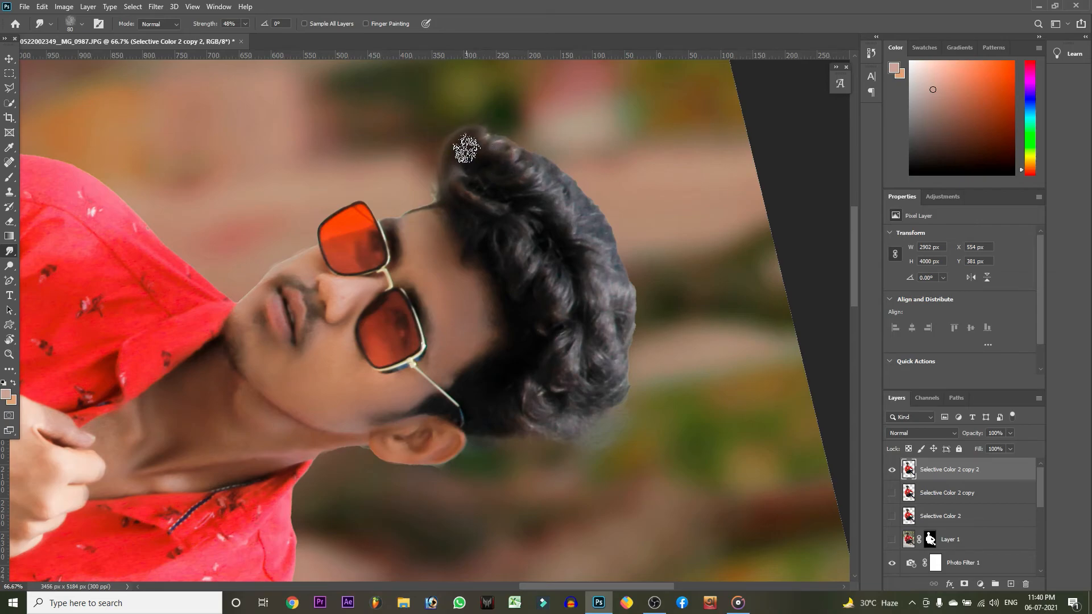
pyautogui.moveTo(465, 148)
pyautogui.mouseDown()
pyautogui.moveTo(440, 168)
pyautogui.moveTo(440, 196)
pyautogui.moveTo(408, 167)
pyautogui.moveTo(517, 134)
pyautogui.moveTo(503, 151)
pyautogui.moveTo(546, 168)
pyautogui.moveTo(622, 166)
pyautogui.moveTo(581, 212)
pyautogui.moveTo(601, 229)
pyautogui.mouseUp()
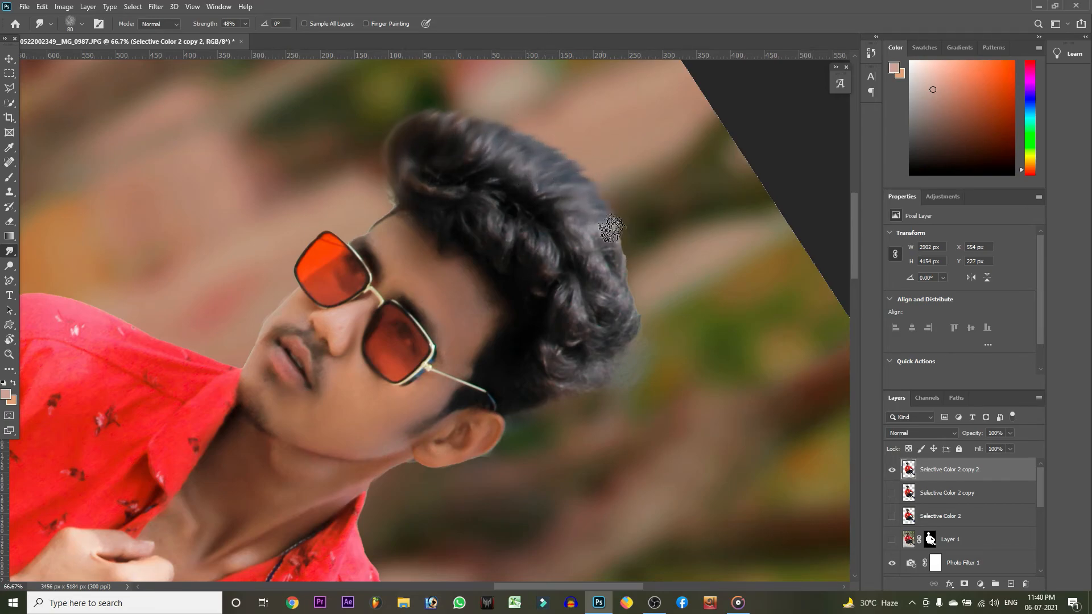
# Smudge the hair edge at the back of the head with the same textured brush, and return the canvas to upright.
pyautogui.moveTo(555, 280)
pyautogui.mouseDown()
pyautogui.moveTo(415, 256)
pyautogui.moveTo(353, 281)
pyautogui.moveTo(378, 322)
pyautogui.mouseUp()
pyautogui.press('e')
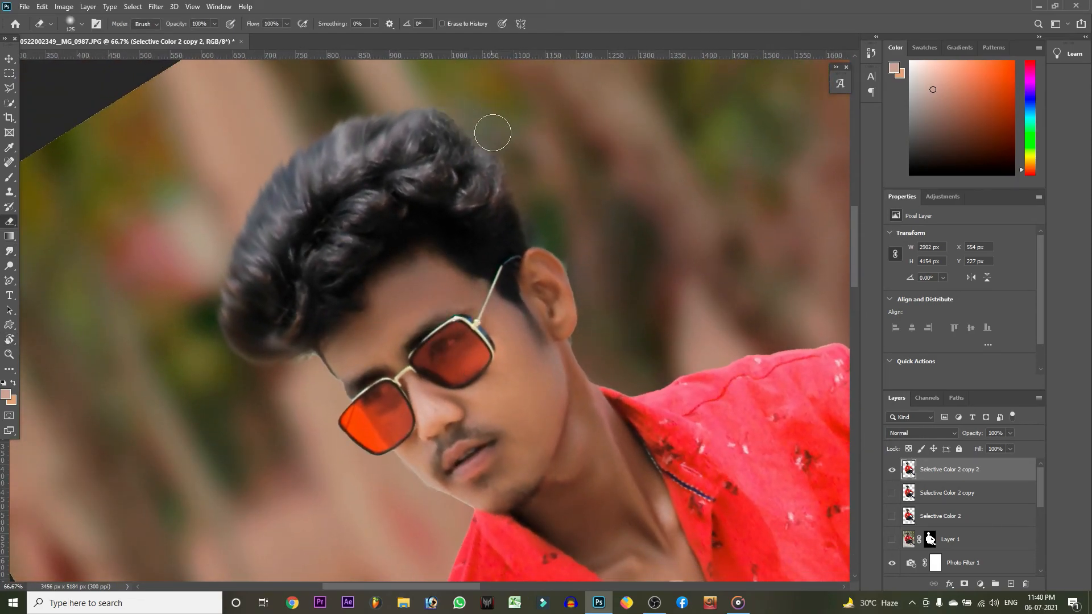
pyautogui.click(9, 251)
pyautogui.moveTo(457, 153)
pyautogui.mouseDown()
pyautogui.moveTo(441, 102)
pyautogui.moveTo(441, 137)
pyautogui.moveTo(384, 116)
pyautogui.moveTo(362, 128)
pyautogui.moveTo(419, 109)
pyautogui.mouseUp()
pyautogui.press('r')
pyautogui.moveTo(404, 217)
pyautogui.mouseDown()
pyautogui.moveTo(434, 205)
pyautogui.moveTo(470, 225)
pyautogui.mouseUp()
pyautogui.hotkey('ctrl', '-')
pyautogui.hotkey('ctrl', '-')
pyautogui.hotkey('ctrl', '-')
pyautogui.hotkey('ctrl', '-')
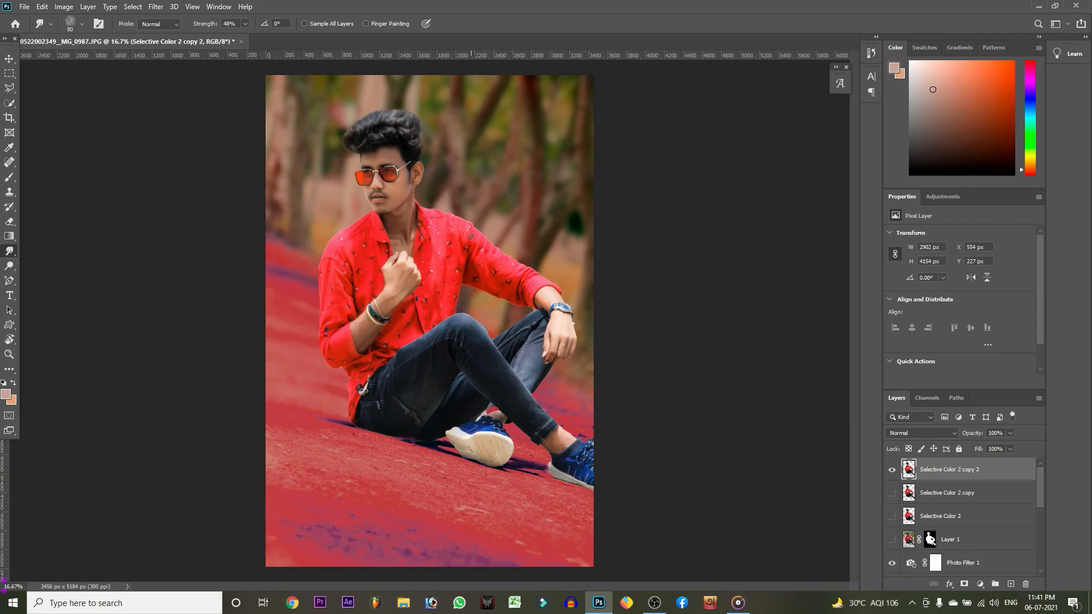
# Clean up the outline of the cheek and jaw with a 45 px Eraser on the Selective Color 2 copy 2 layer.
pyautogui.hotkey('ctrl', '+')
pyautogui.hotkey('ctrl', '+')
pyautogui.hotkey('ctrl', '+')
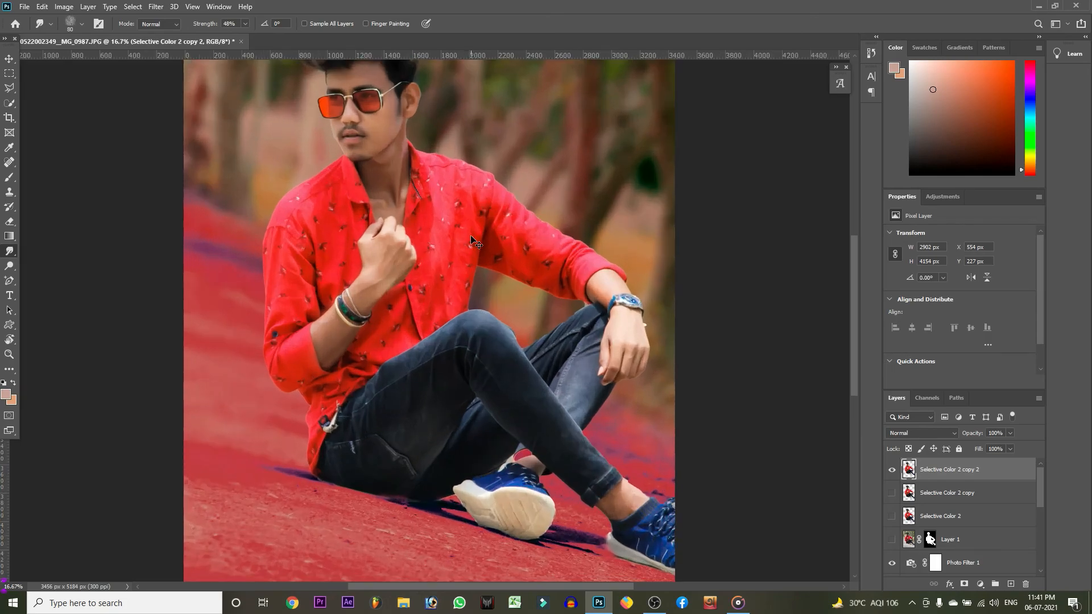
pyautogui.moveTo(441, 110)
pyautogui.mouseDown()
pyautogui.moveTo(490, 308)
pyautogui.moveTo(475, 290)
pyautogui.moveTo(381, 276)
pyautogui.mouseUp()
pyautogui.hotkey('ctrl', '+')
pyautogui.hotkey('ctrl', '+')
pyautogui.press('e')
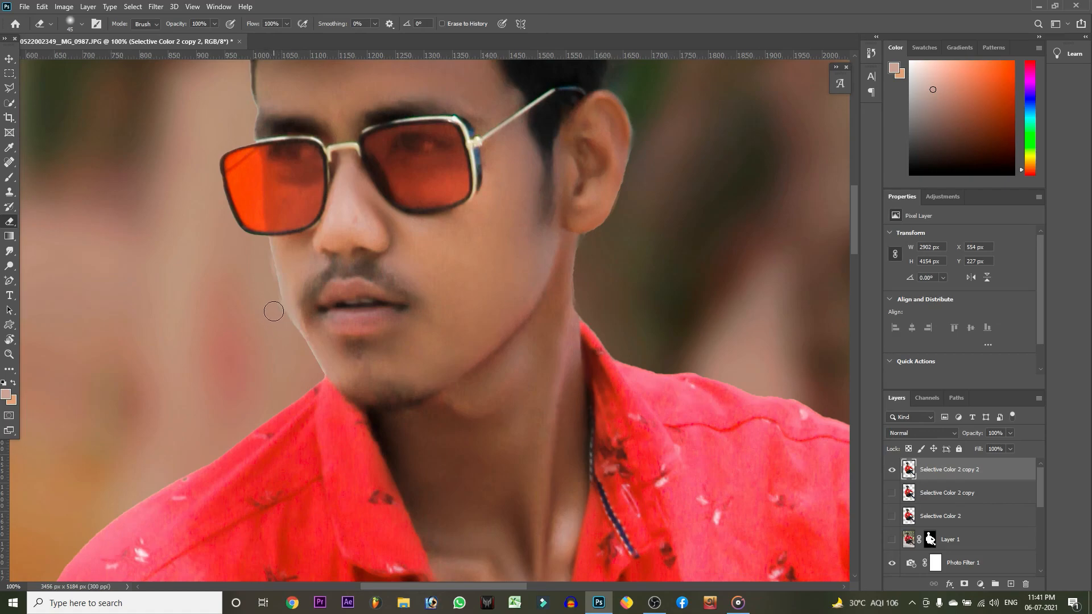
pyautogui.hotkey('ctrl', '0')
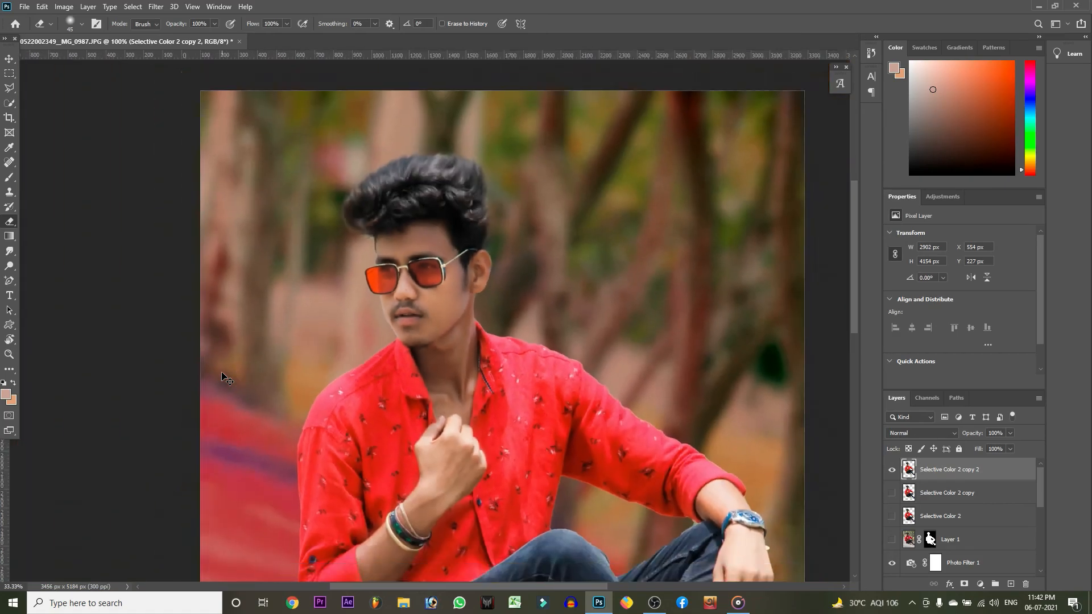
# Group all layers above the Background, and compare the retouched portrait with the original by hiding and showing the group.
pyautogui.moveTo(1040, 488)
pyautogui.mouseDown()
pyautogui.moveTo(1040, 560)
pyautogui.moveTo(1040, 484)
pyautogui.mouseUp()
pyautogui.click(949, 549)
pyautogui.keyDown('shift'); pyautogui.click(955, 472); pyautogui.keyUp('shift')
pyautogui.hotkey('ctrl', 'g')
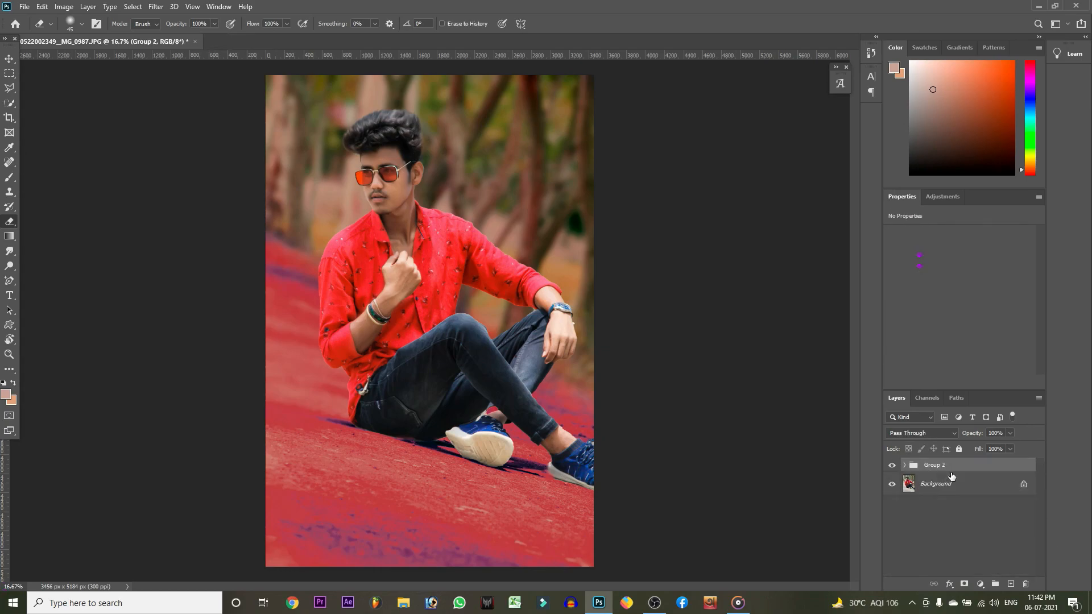
pyautogui.click(891, 465)
pyautogui.click(891, 465)
pyautogui.click(24, 6)
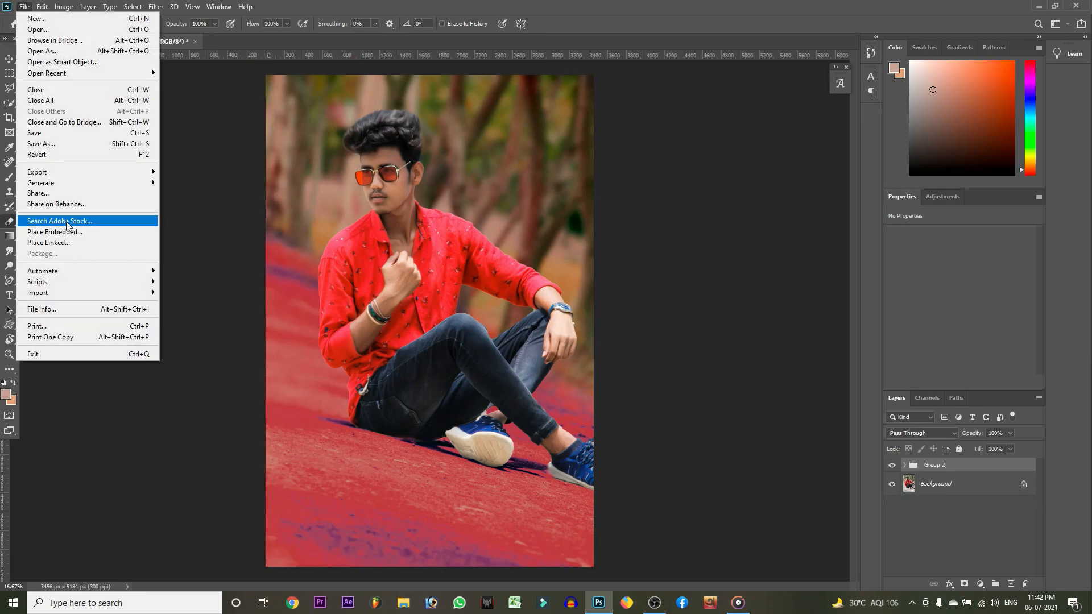
pyautogui.click(47, 149)
pyautogui.click(56, 176)
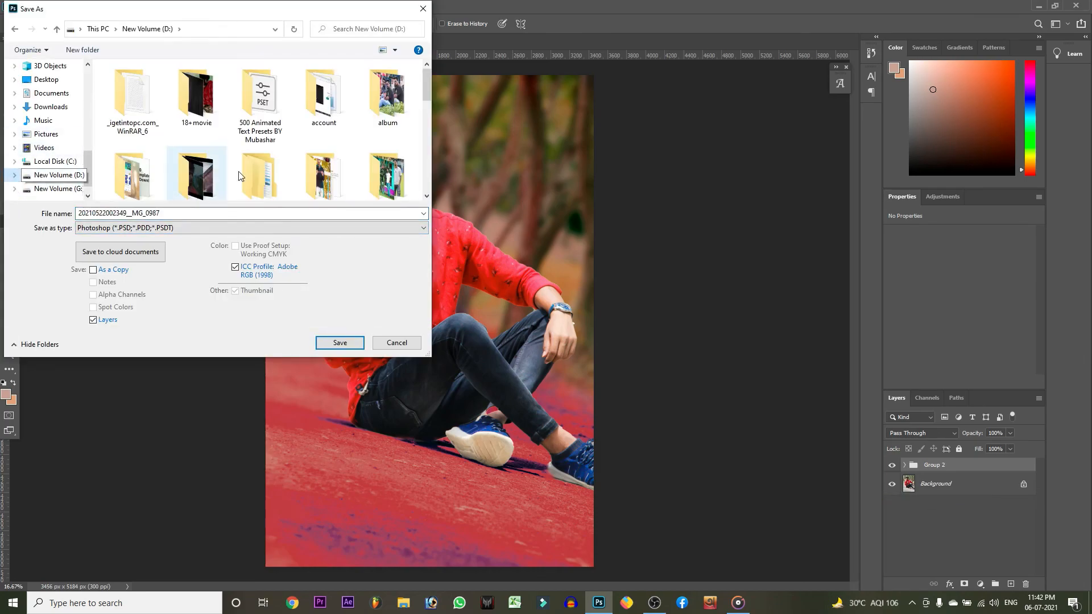
pyautogui.scroll(-5, 259, 142)
pyautogui.doubleClick(195, 126)
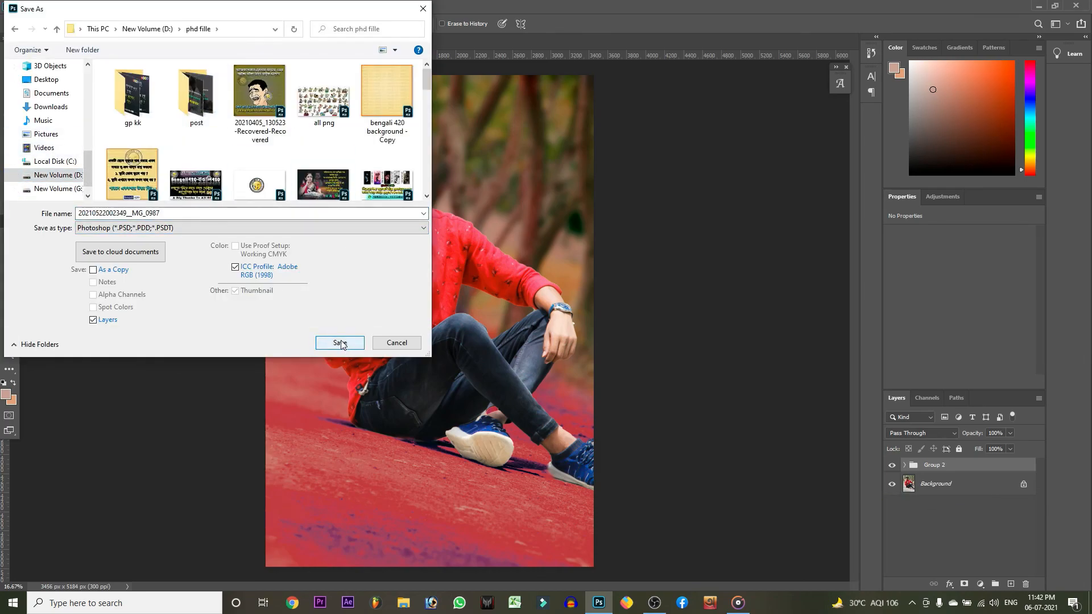